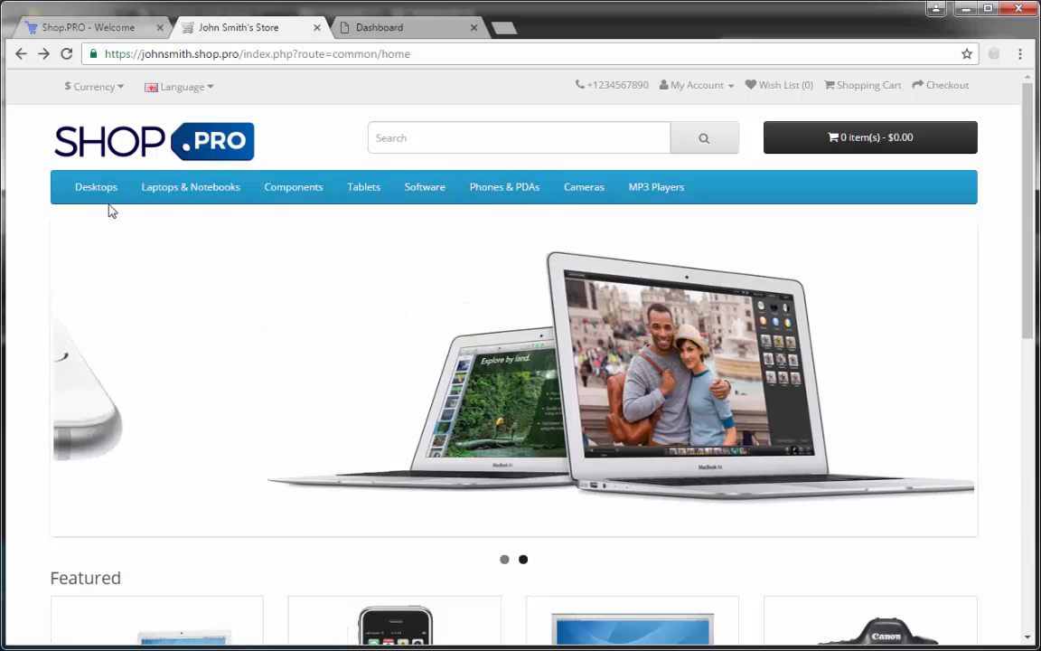
pyautogui.scroll(-5, 64, 263)
pyautogui.scroll(5, 62, 341)
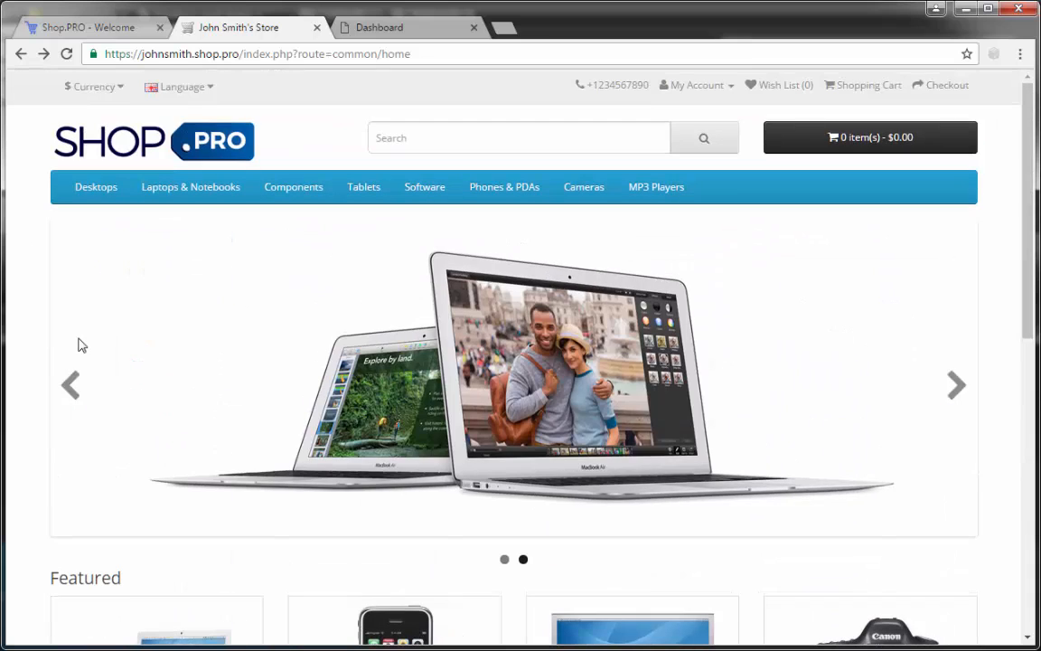
pyautogui.click(154, 51)
pyautogui.press('Return')
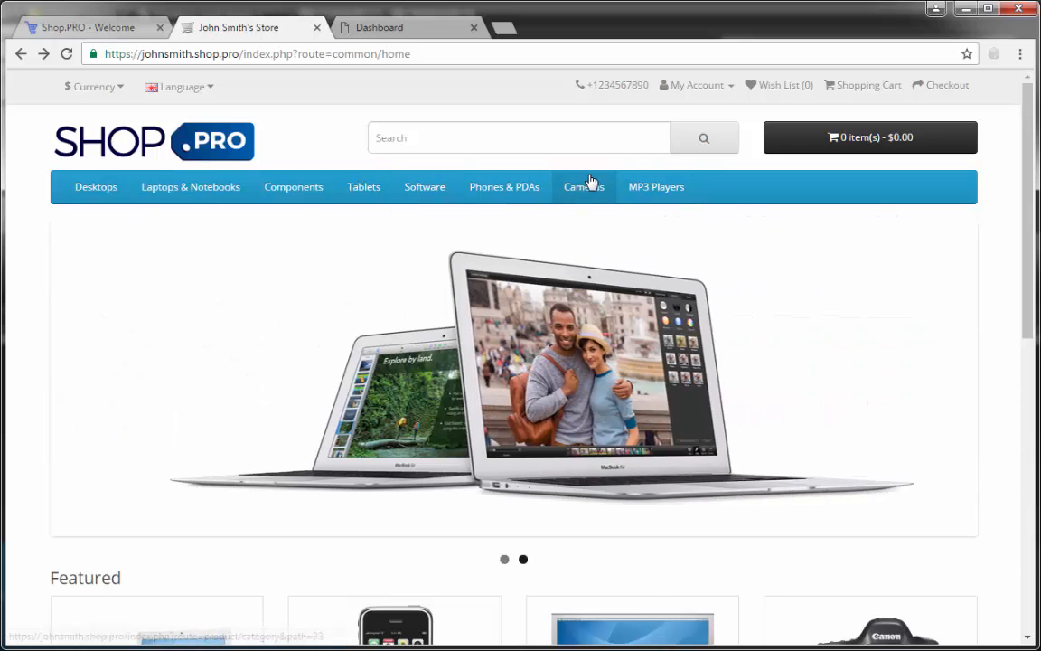
pyautogui.moveTo(87, 202)
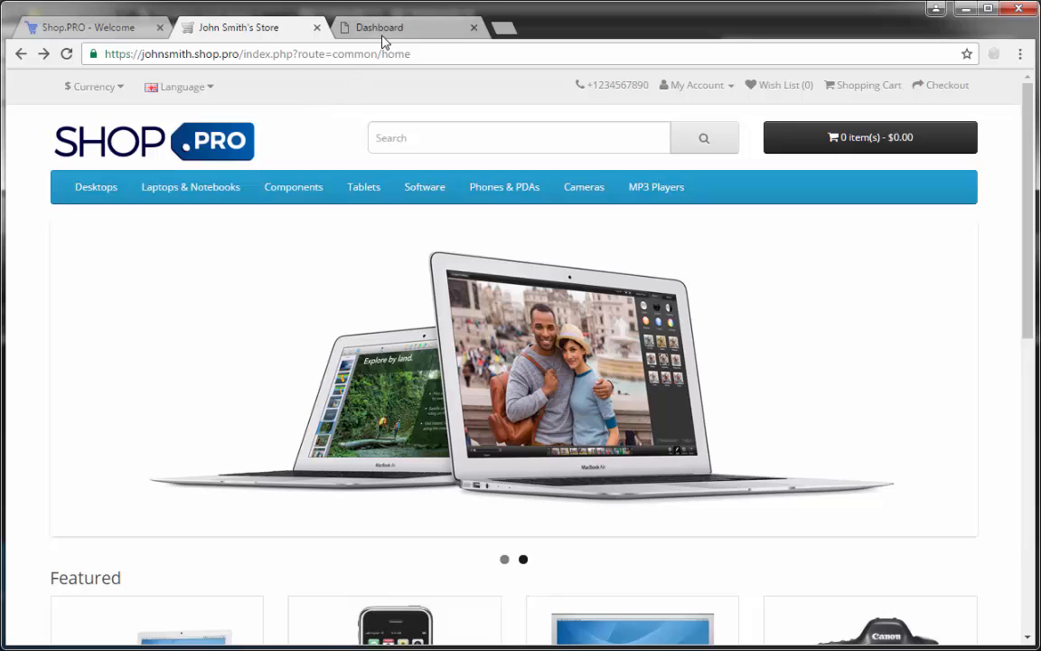
# Open the catalog's category list in the store's admin dashboard and look through the listed categories and subcategories
pyautogui.click(388, 30)
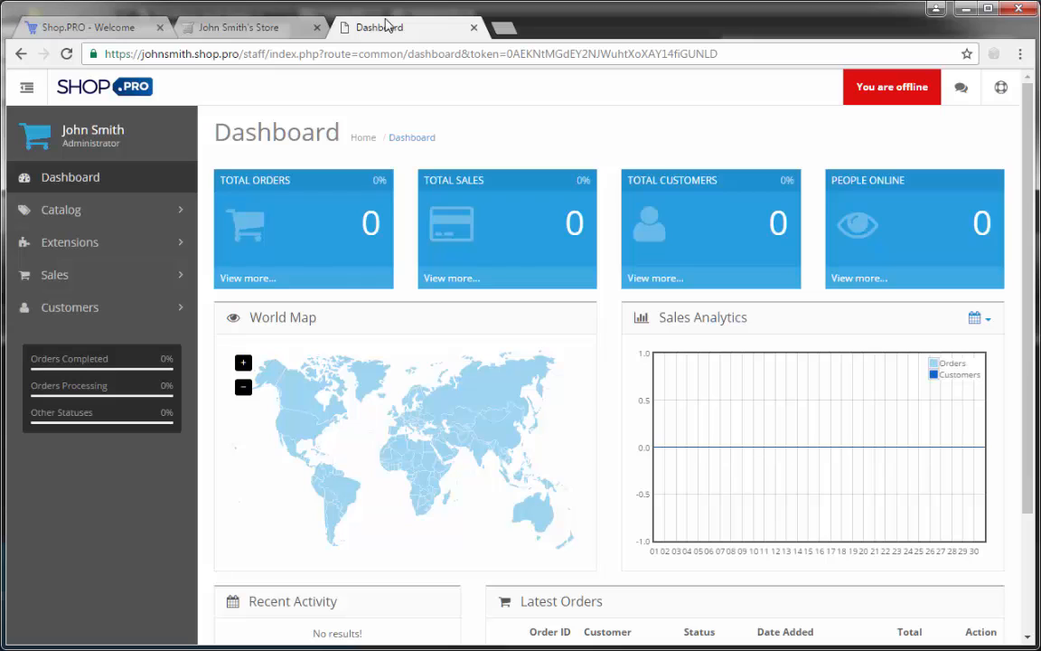
pyautogui.click(78, 217)
pyautogui.click(79, 244)
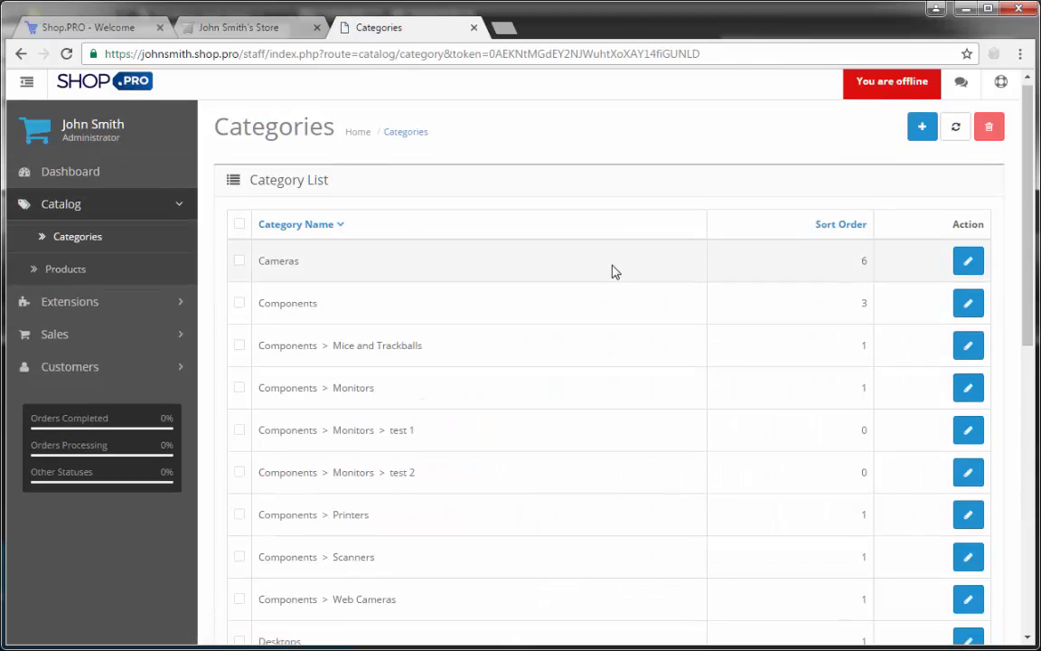
pyautogui.scroll(-7, 608, 294)
pyautogui.scroll(5, 608, 294)
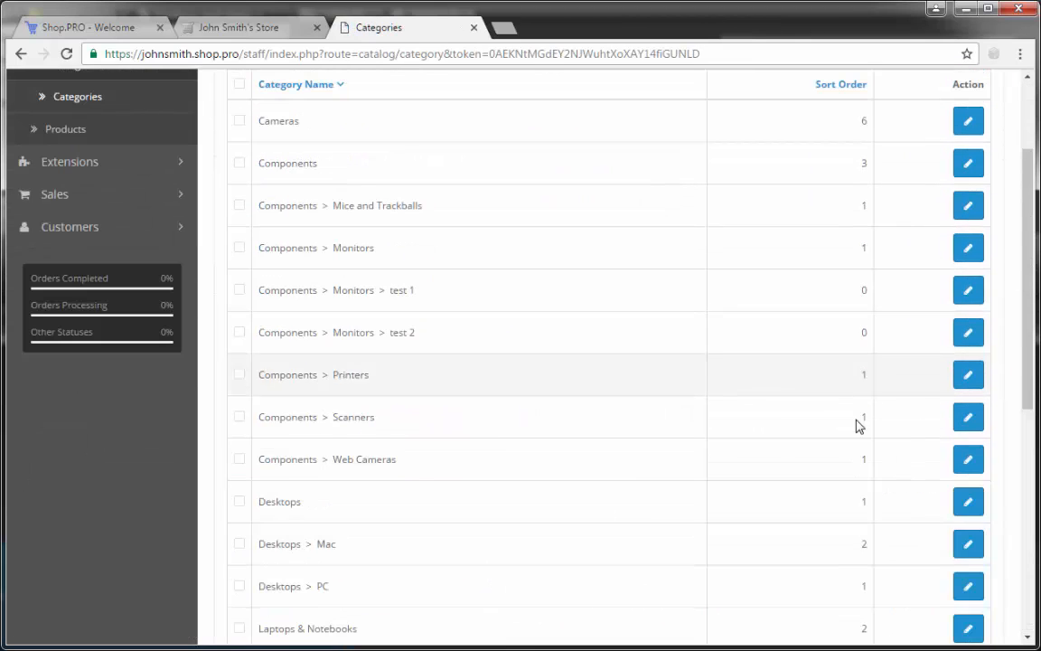
pyautogui.scroll(2, 379, 516)
pyautogui.scroll(-3, 379, 453)
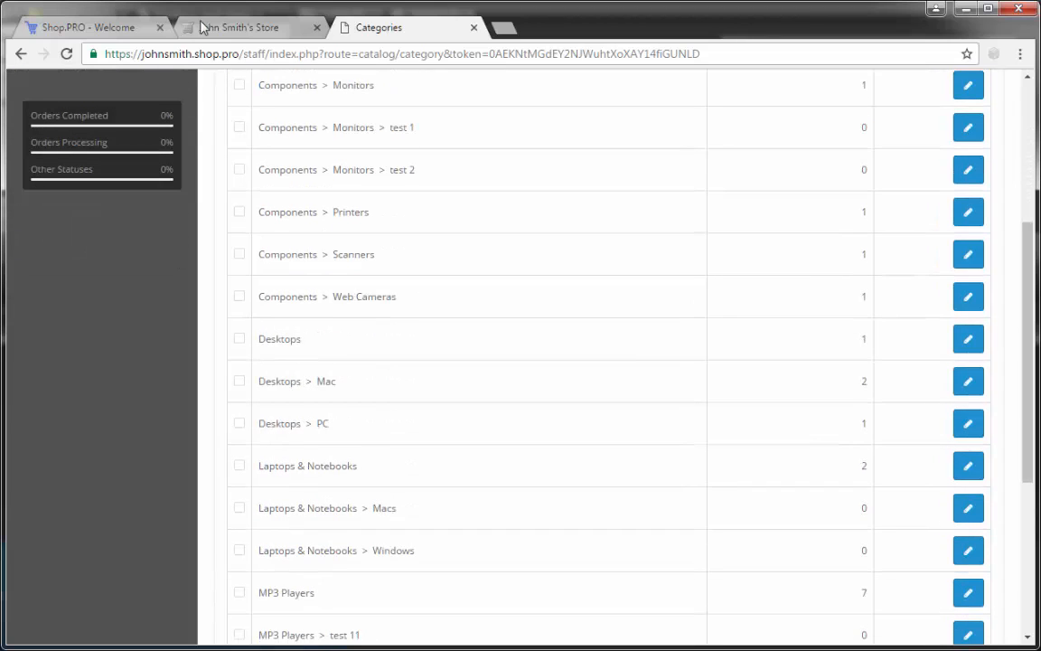
# View the Desktops subcategories in the storefront menu and the Desktops category's edit form in the admin dashboard
pyautogui.click(261, 34)
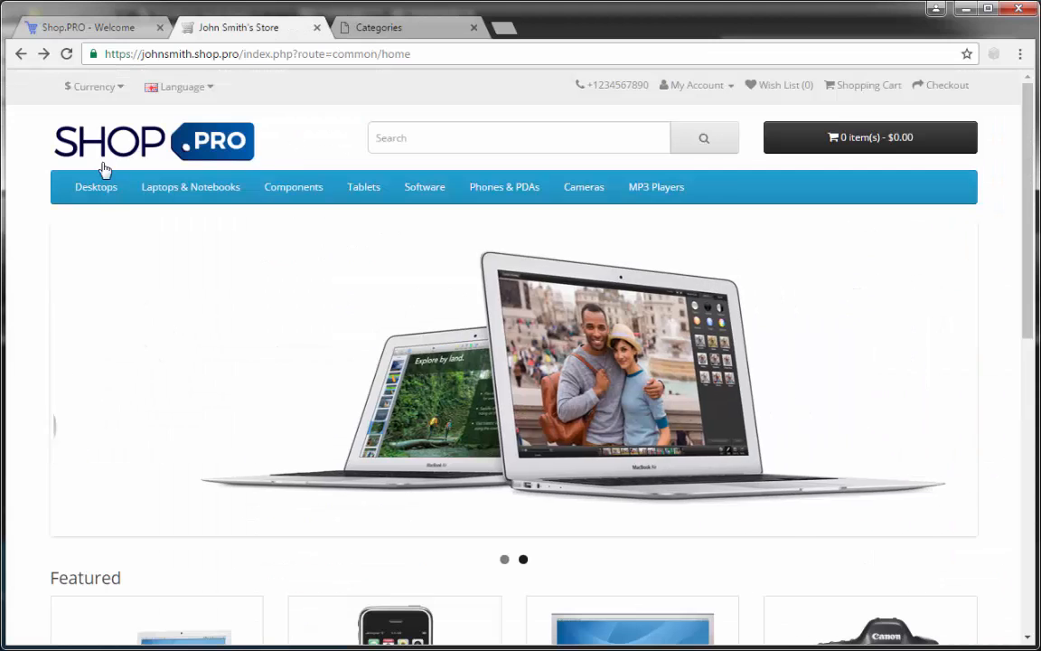
pyautogui.moveTo(94, 185)
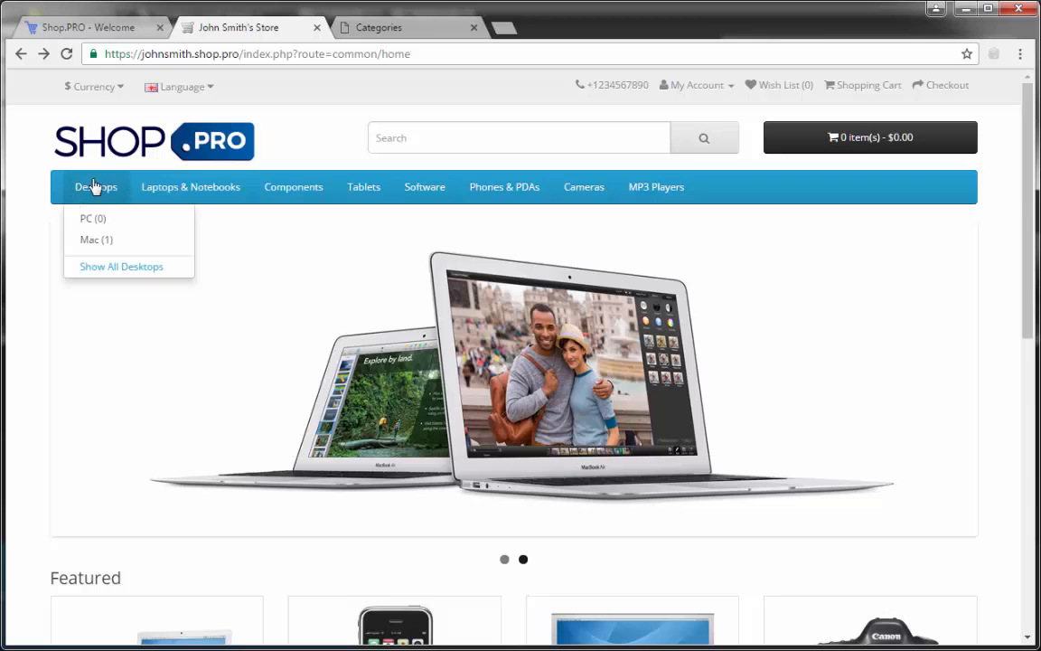
pyautogui.click(370, 27)
pyautogui.click(982, 344)
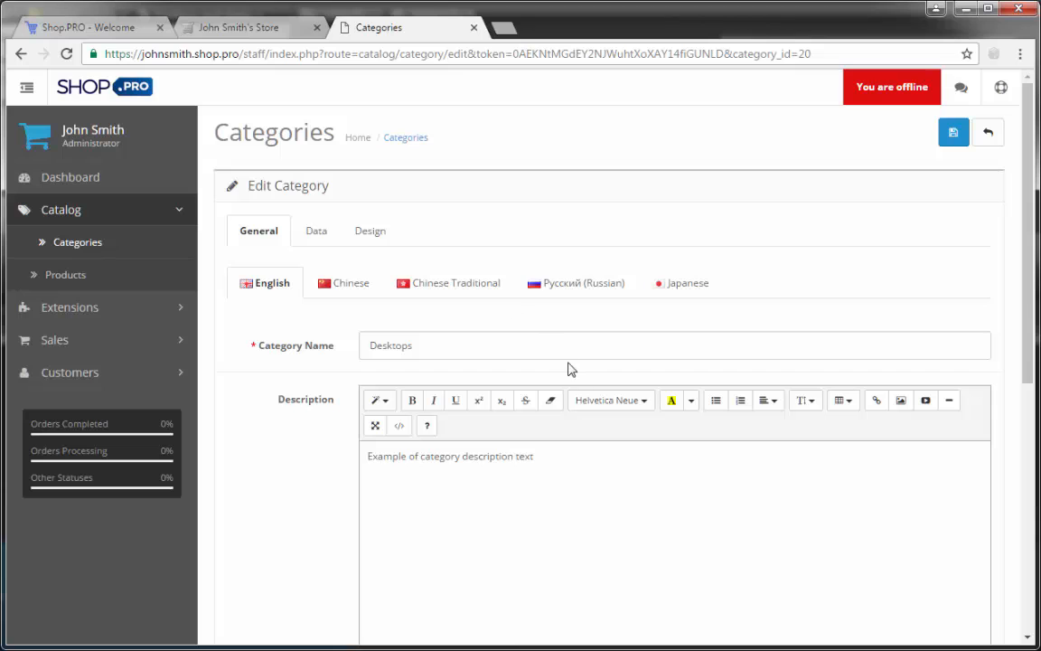
pyautogui.click(952, 133)
pyautogui.click(86, 244)
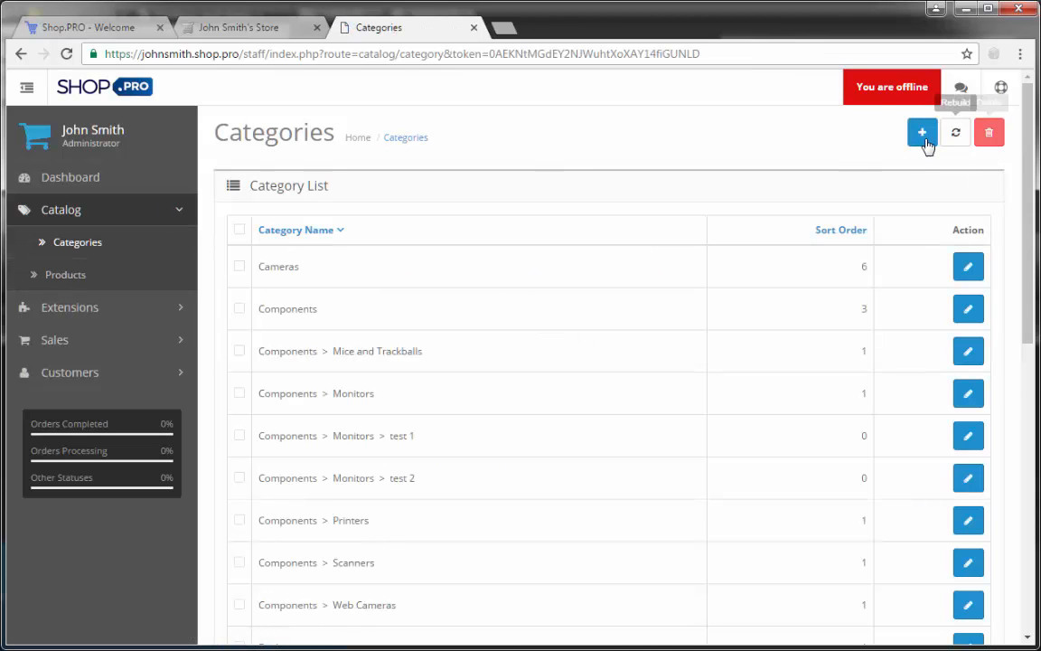
# Look over the blank form for adding a new category and return to the category list
pyautogui.click(922, 134)
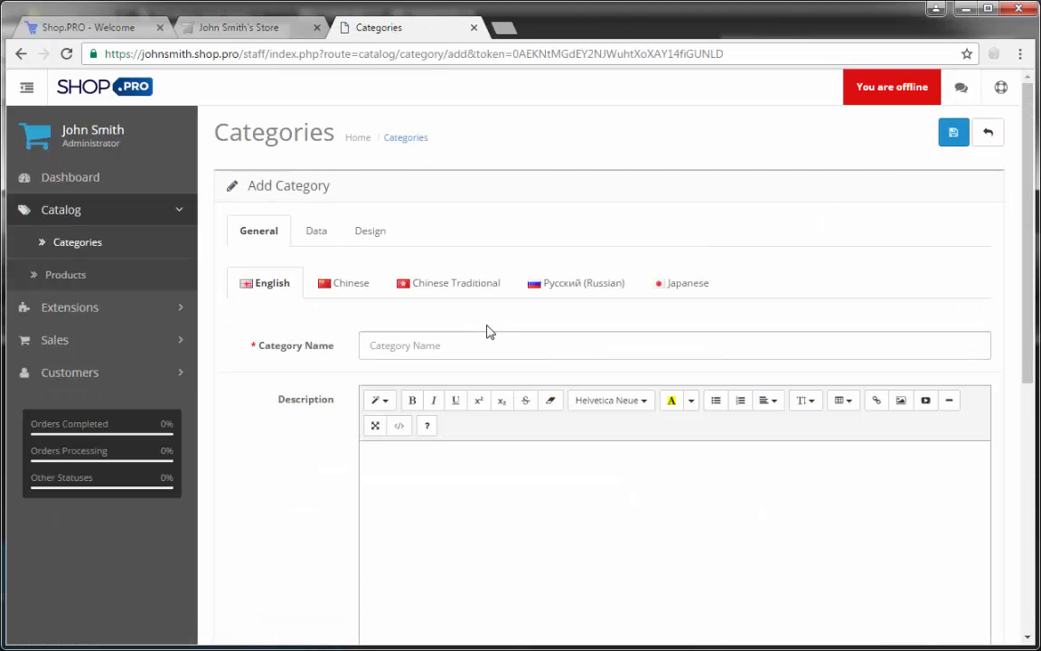
pyautogui.scroll(-8, 351, 449)
pyautogui.scroll(8, 349, 476)
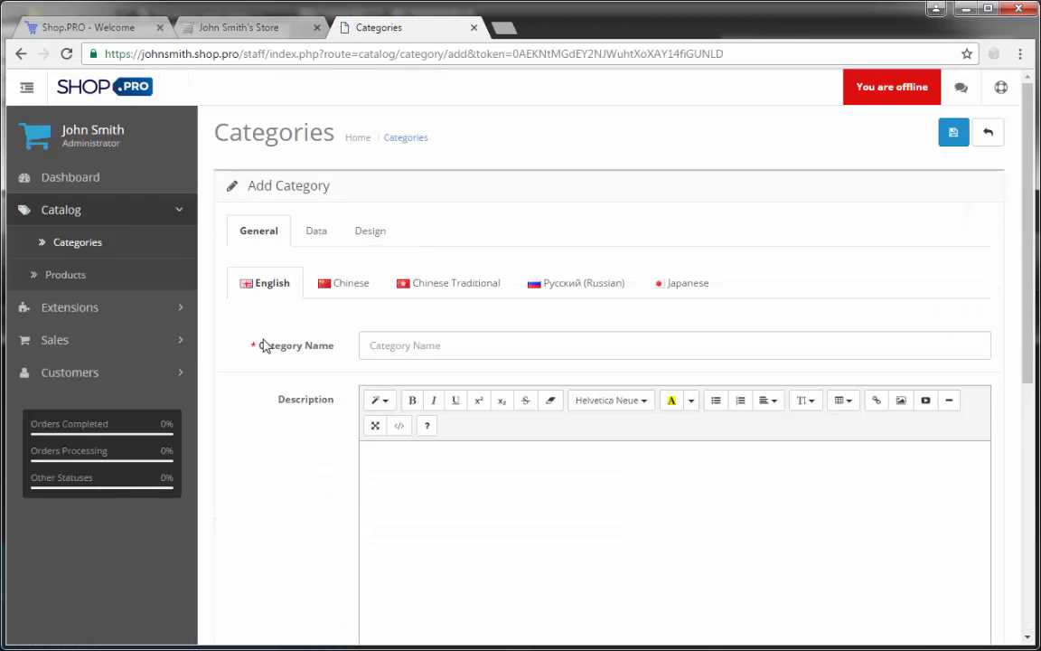
pyautogui.click(73, 245)
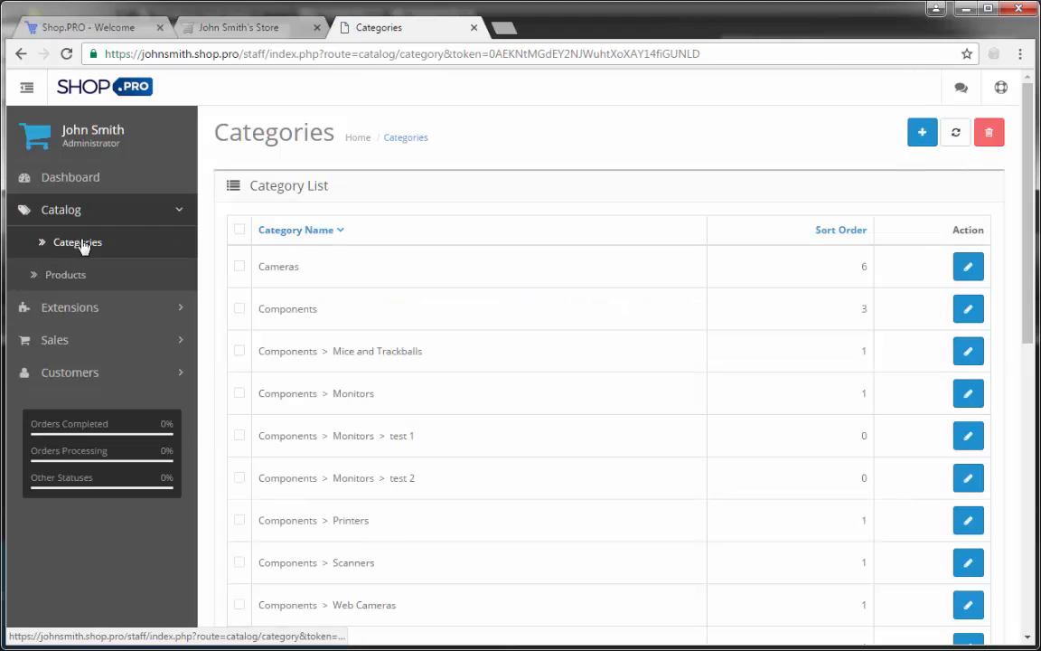
# Open the Desktops category for editing and try to change its English name to "Desktop Computers"
pyautogui.scroll(-3, 602, 447)
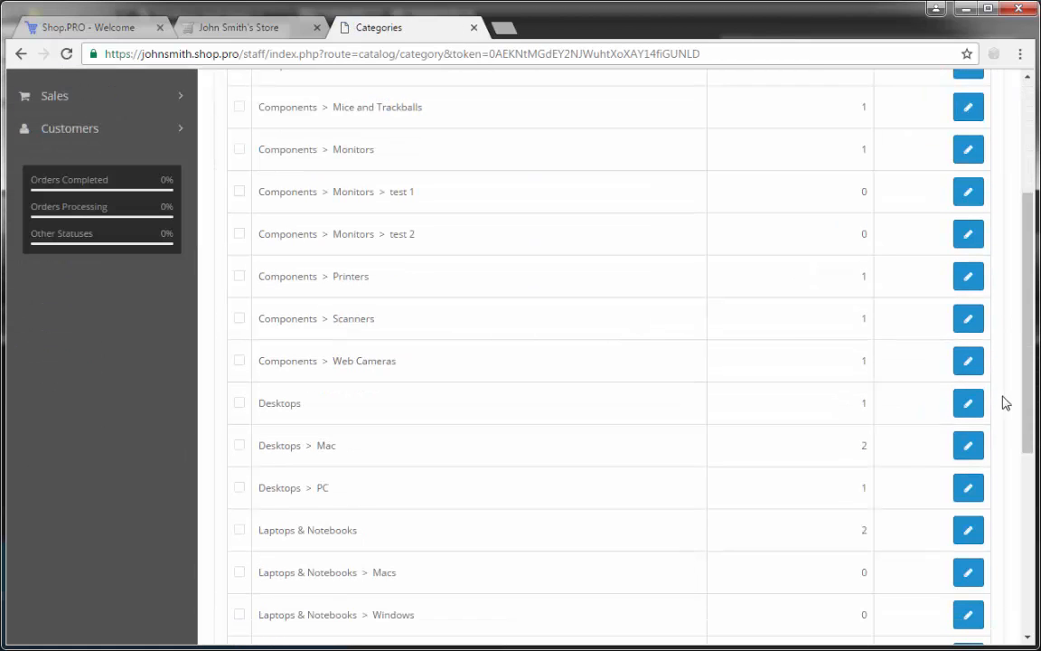
pyautogui.click(969, 406)
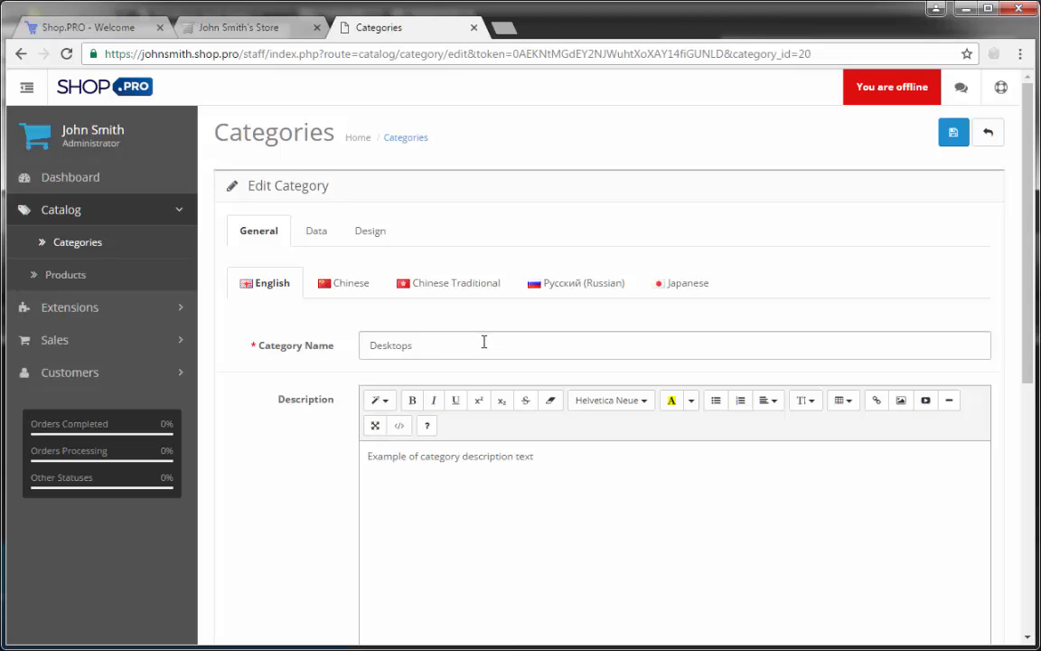
pyautogui.press('BackSpace')
pyautogui.write('Compu')
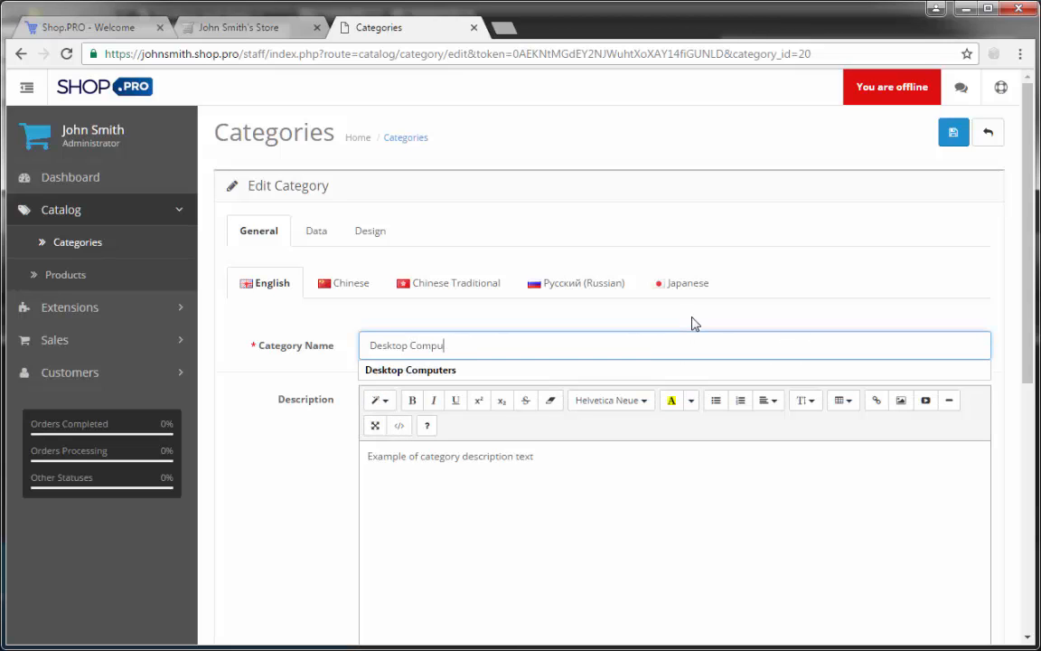
pyautogui.press('Down')
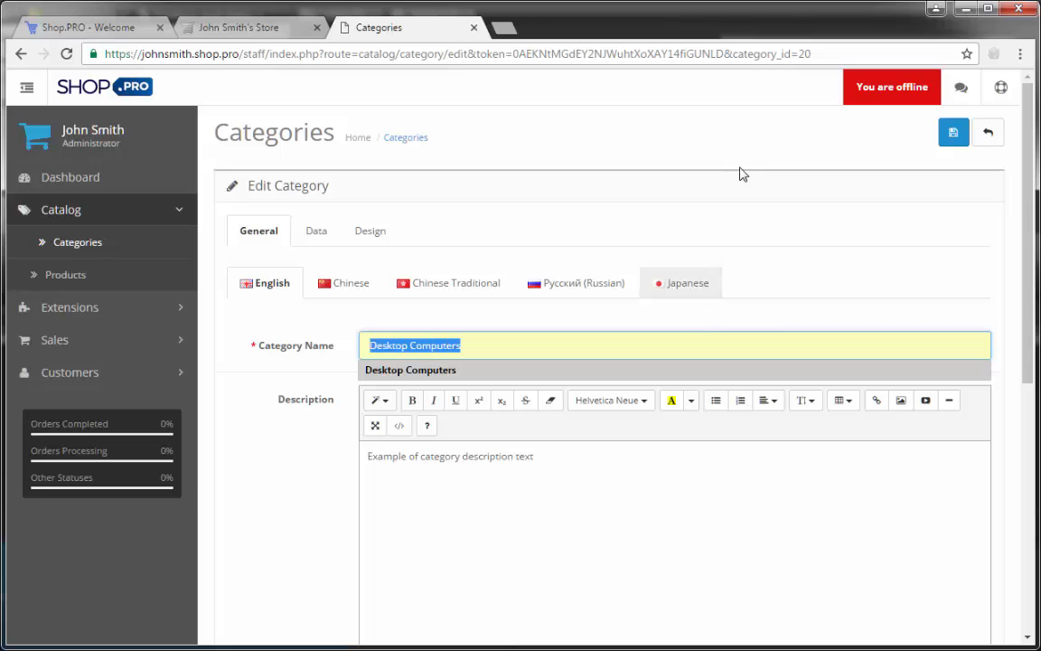
# Set the category's English Meta Tag Title to "Desktop Computers"
pyautogui.scroll(-3, 372, 379)
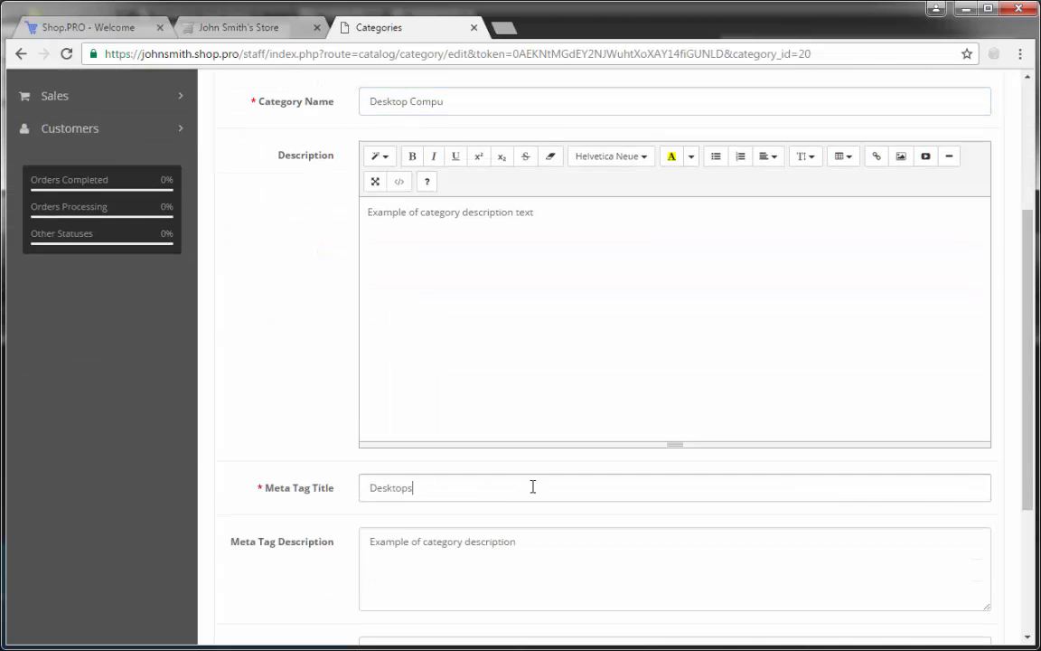
pyautogui.moveTo(533, 487); pyautogui.dragTo(206, 490)
pyautogui.write('Desktop Computers')
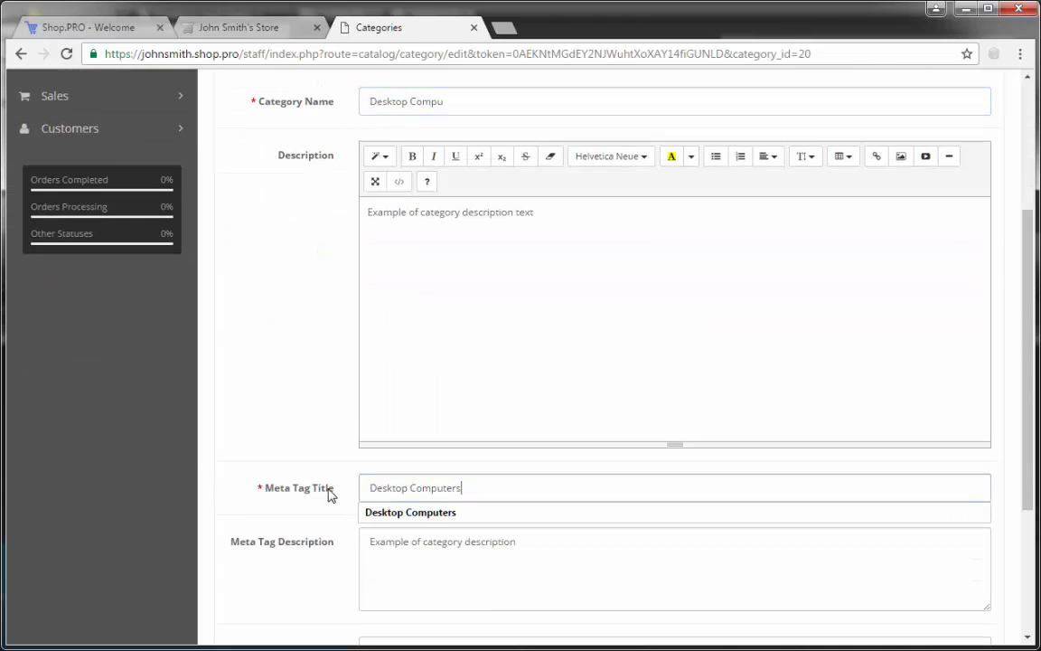
# Examine the category's Meta Tag Description and Meta Tag Keywords fields without editing them
pyautogui.moveTo(557, 541); pyautogui.dragTo(359, 542)
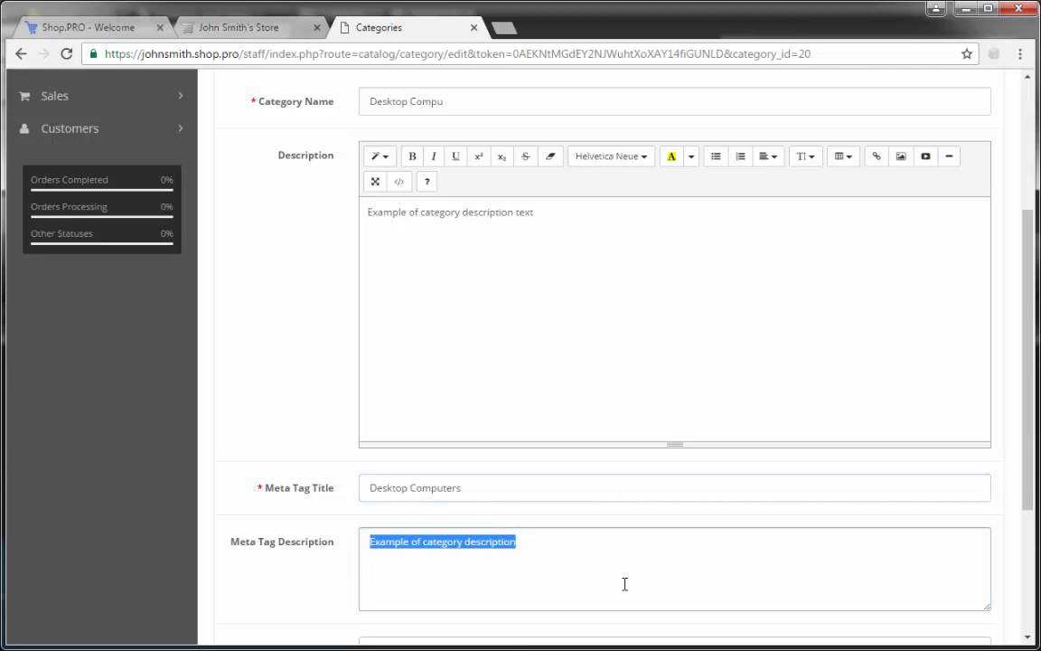
pyautogui.rightClick(625, 584)
pyautogui.click(506, 582)
pyautogui.click(464, 493)
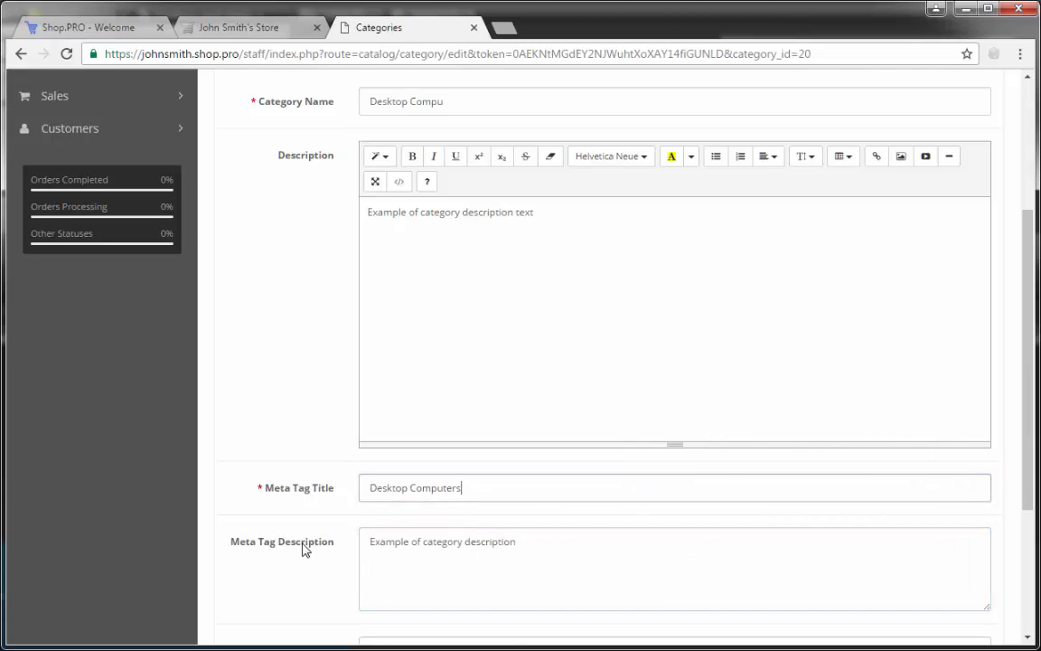
pyautogui.scroll(-2, 371, 520)
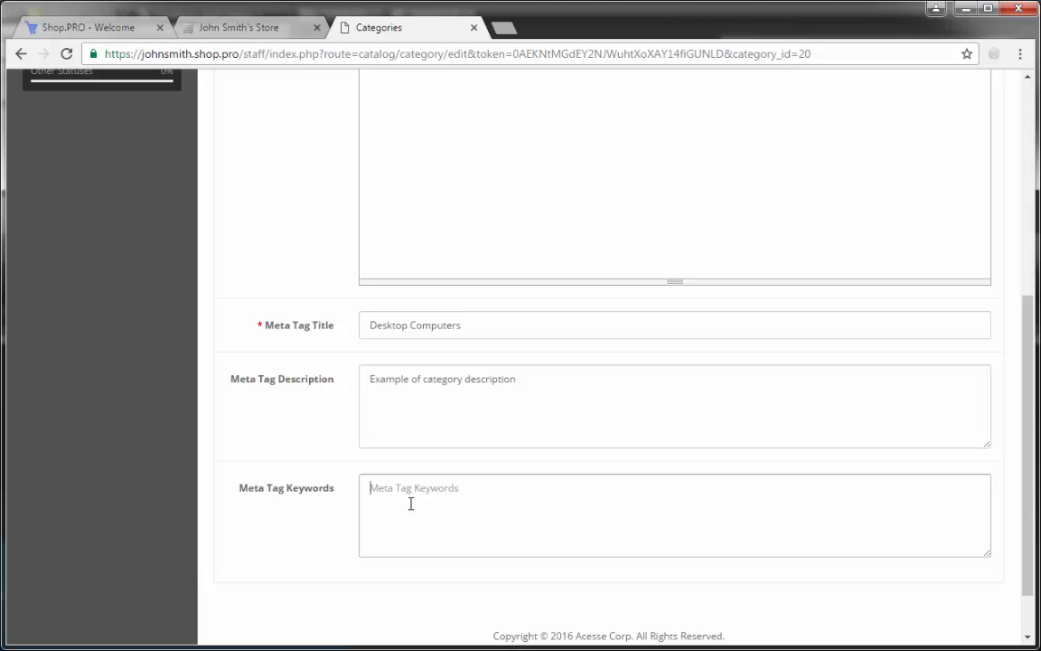
pyautogui.click(439, 479)
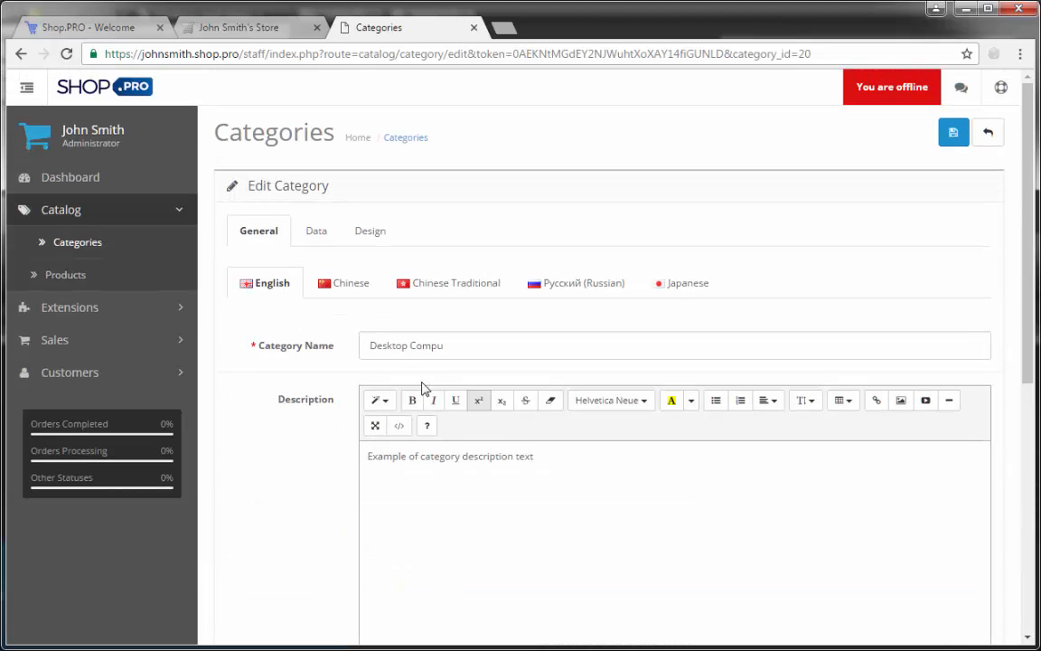
# Set the English Category Name to "Desktop Computers" and save the category
pyautogui.moveTo(489, 350); pyautogui.dragTo(278, 346)
pyautogui.write('Desktop Computers')
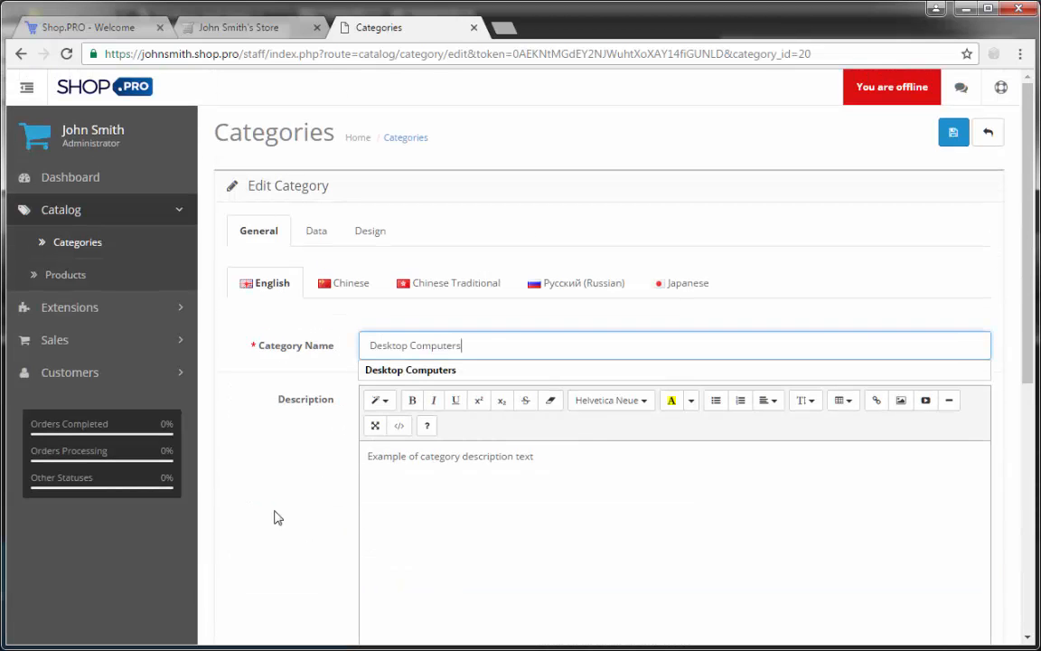
pyautogui.click(432, 456)
pyautogui.scroll(-3, 355, 550)
pyautogui.scroll(3, 457, 505)
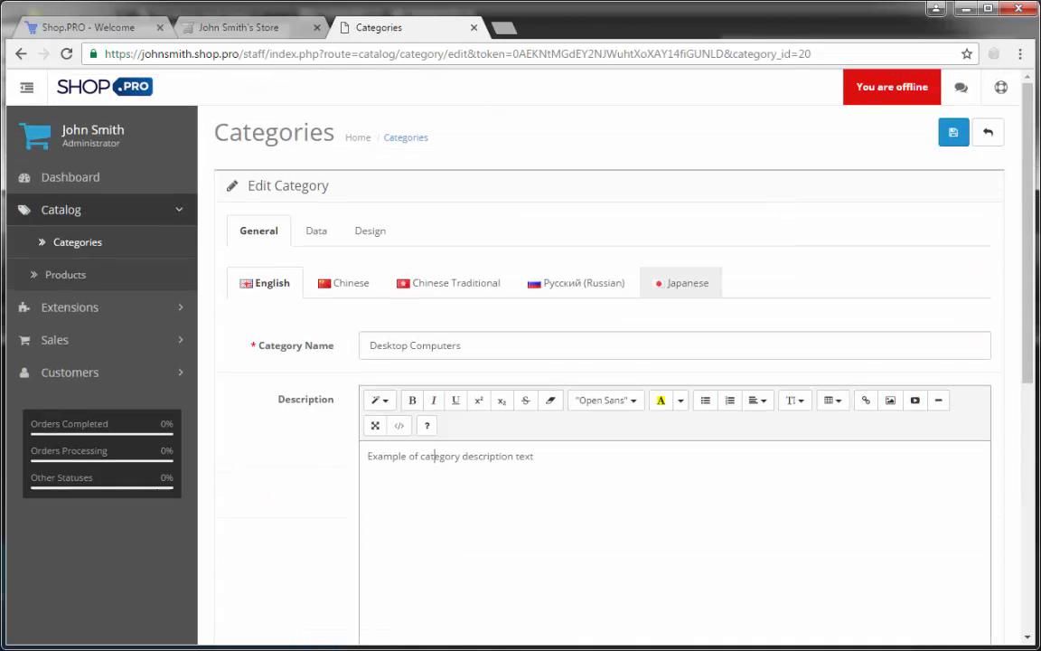
pyautogui.click(964, 135)
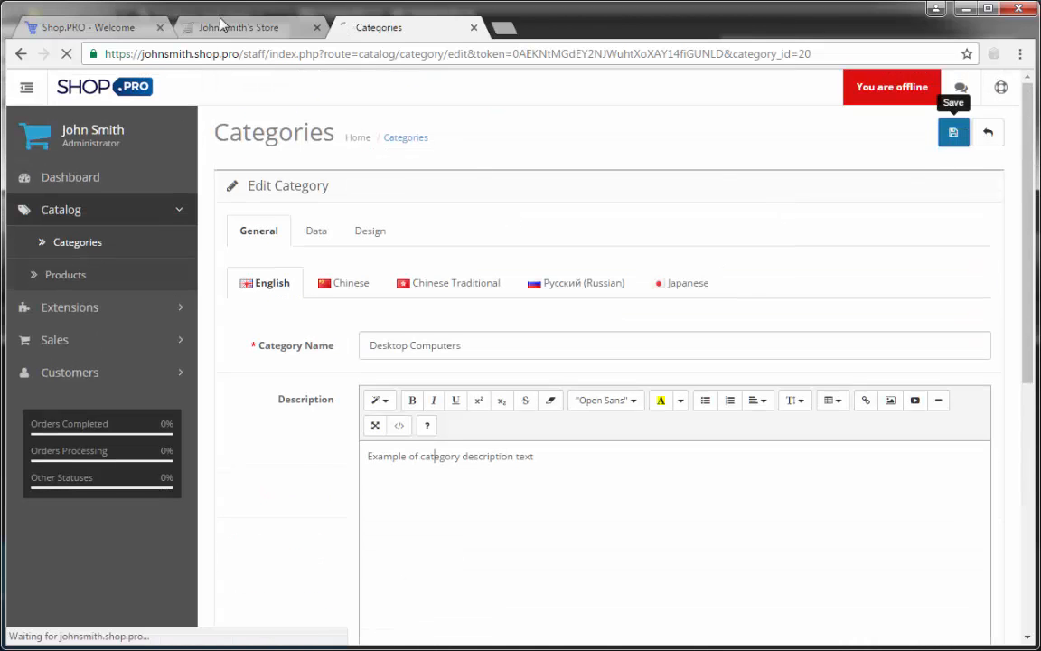
# Reload the storefront home page and check the renamed category and its submenu in the navigation bar
pyautogui.click(226, 27)
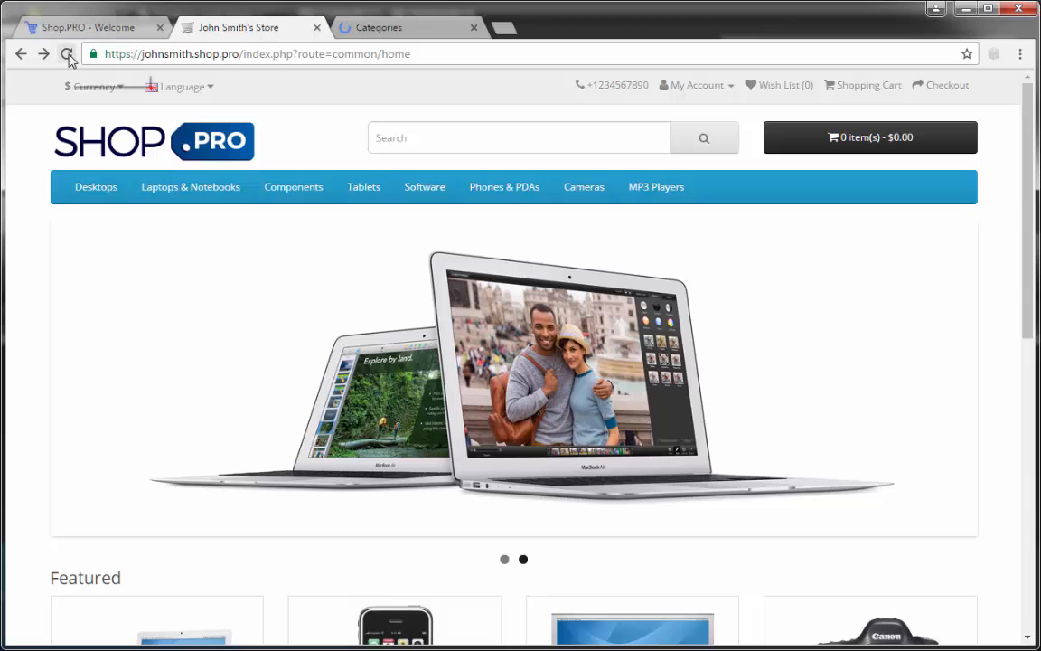
pyautogui.click(68, 54)
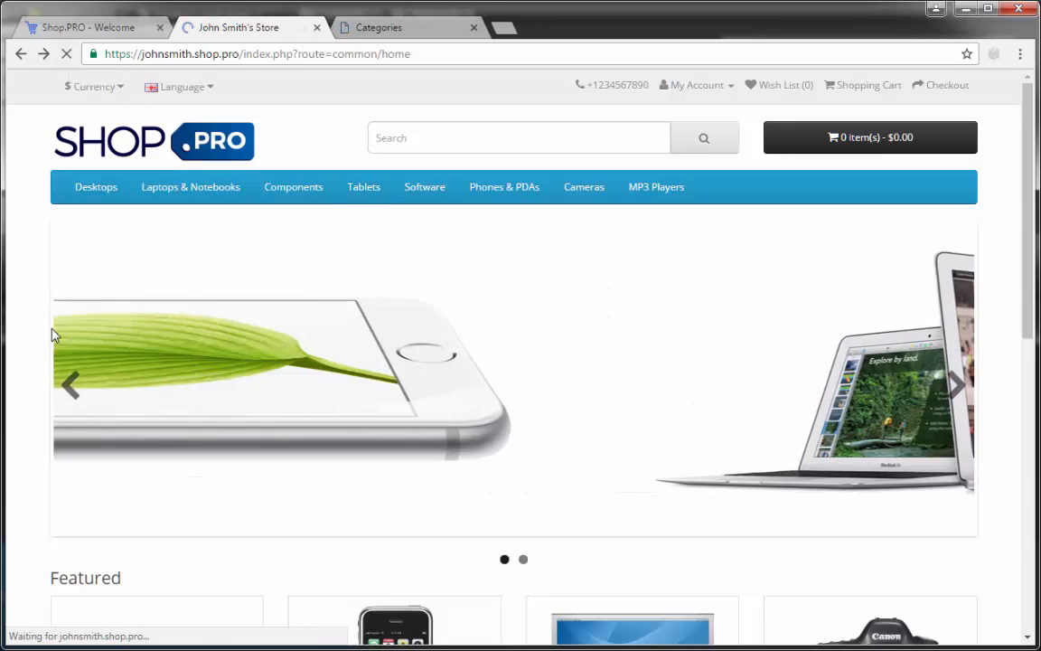
pyautogui.moveTo(140, 194)
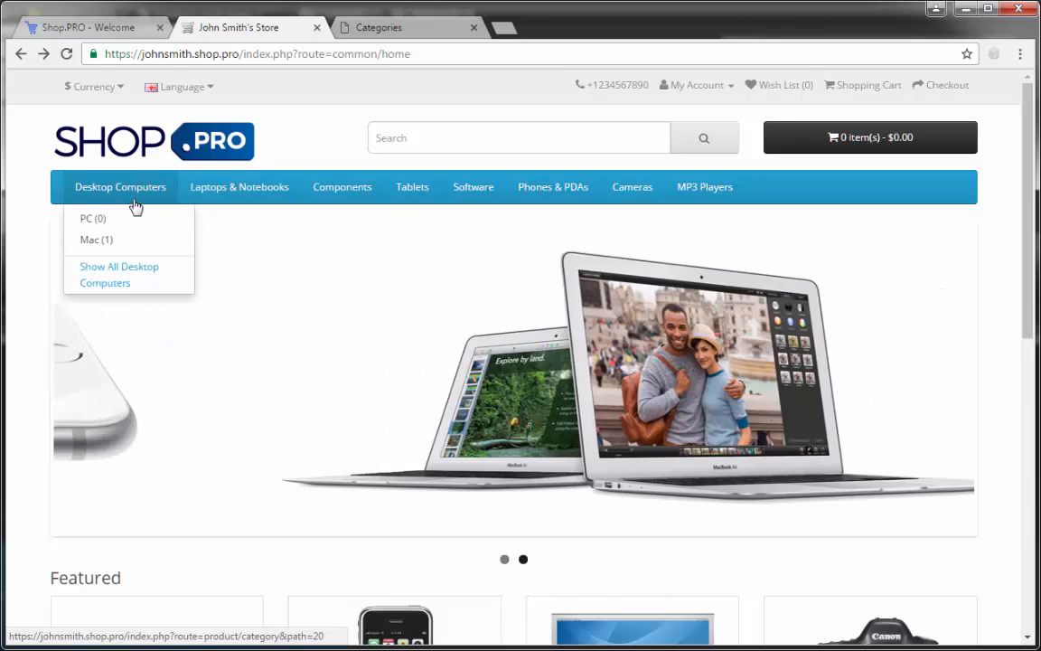
# Reopen the Desktop Computers category in the admin dashboard and set its English Category Name to "Desktops"
pyautogui.click(420, 25)
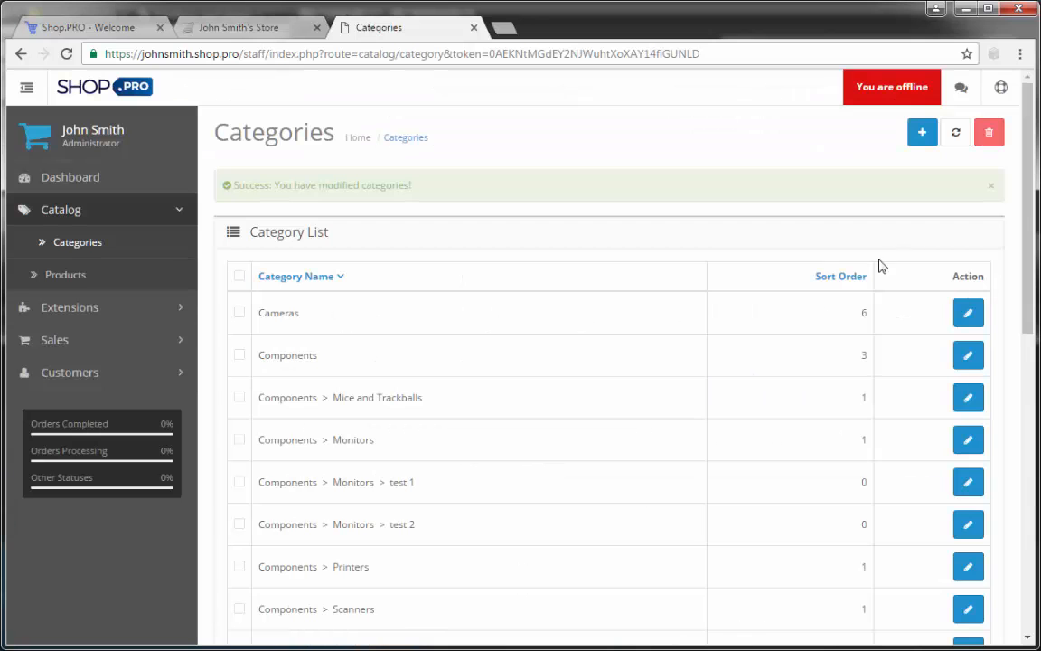
pyautogui.scroll(-3, 834, 483)
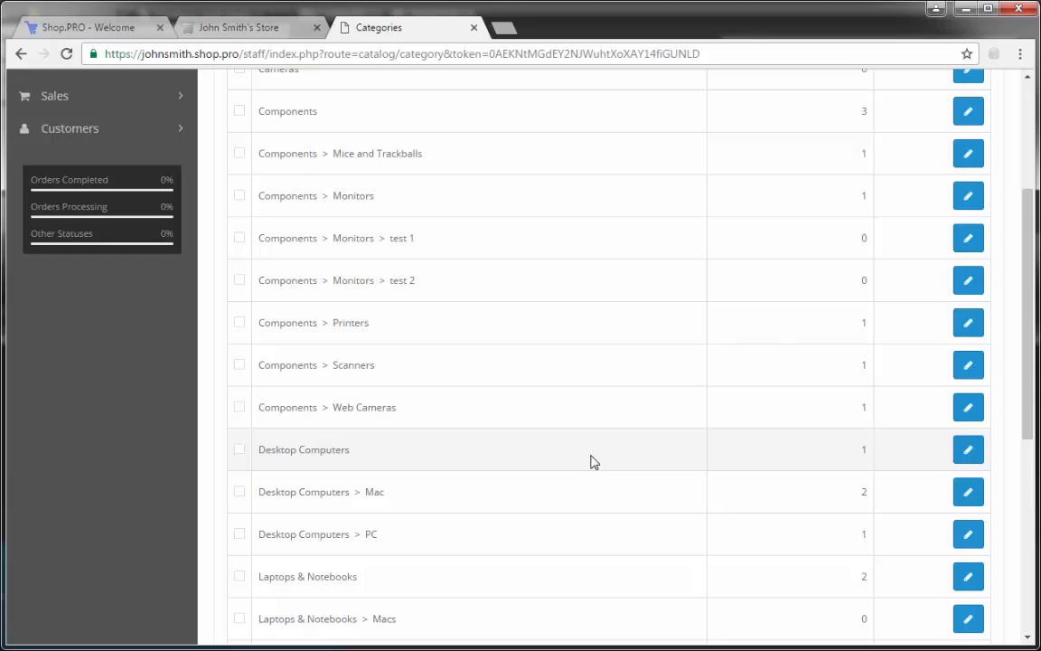
pyautogui.click(972, 455)
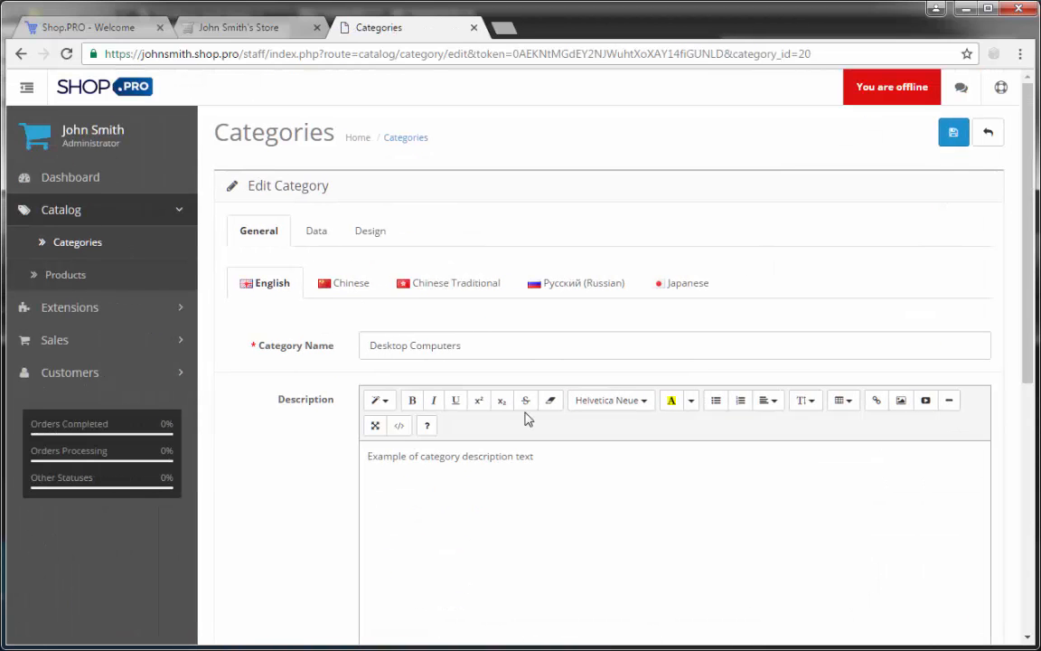
pyautogui.moveTo(520, 351); pyautogui.dragTo(226, 340)
pyautogui.write('Deskt')
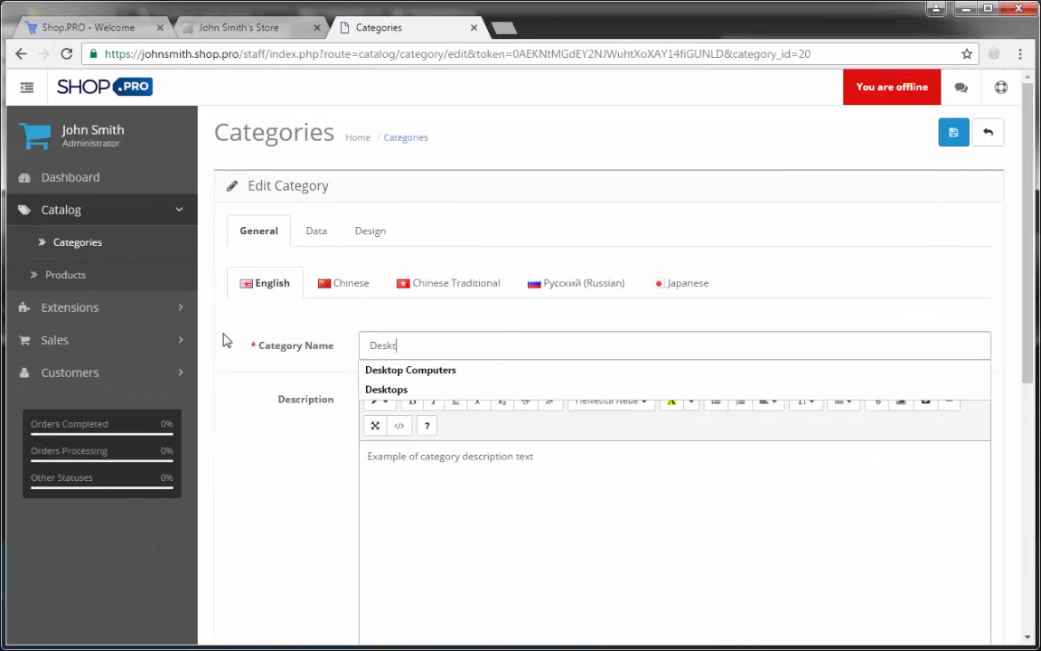
pyautogui.write('ops')
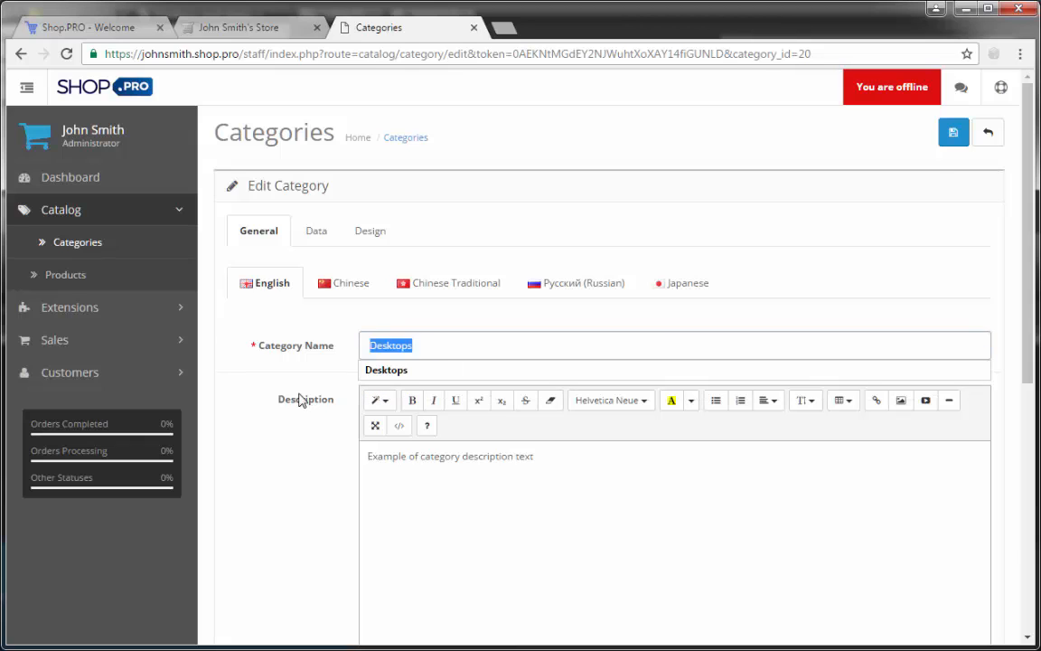
# Set the English Meta Tag Title of the category to "Desktops"
pyautogui.scroll(-4, 460, 442)
pyautogui.moveTo(460, 404); pyautogui.dragTo(256, 400)
pyautogui.write('Desktops')
pyautogui.scroll(-2, 294, 415)
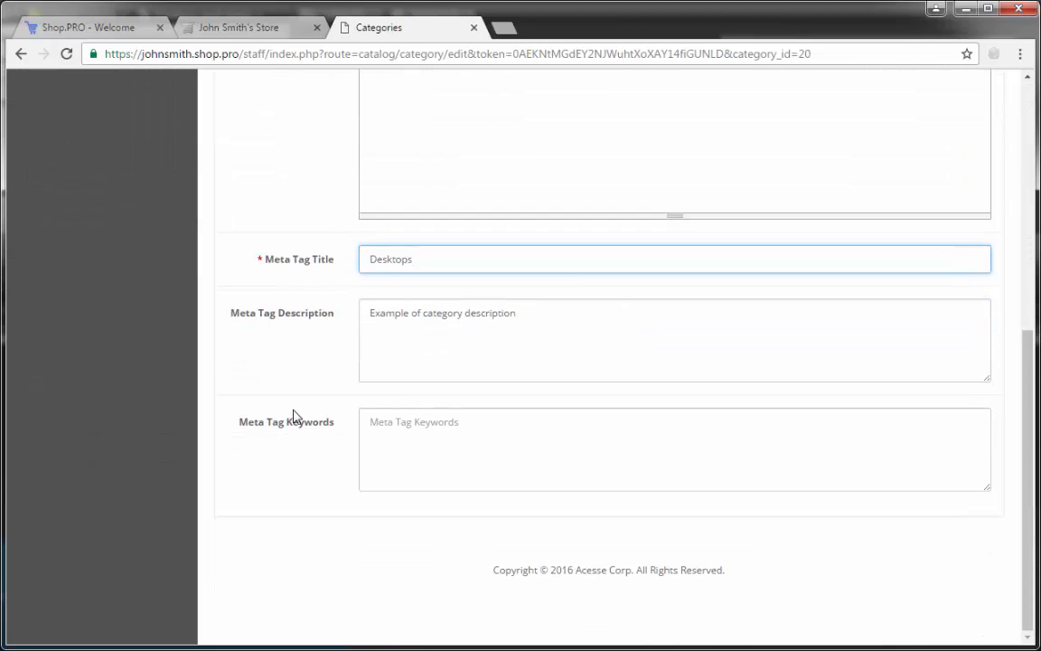
pyautogui.scroll(10, 294, 415)
# Set the category's Sort Order to 100 in its data settings
pyautogui.click(328, 232)
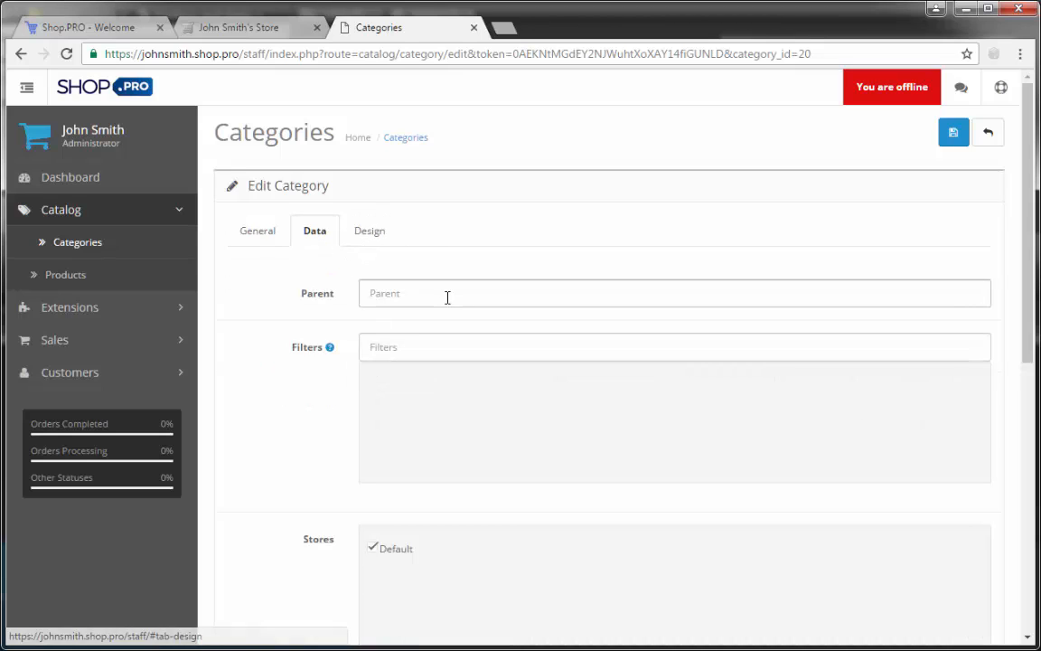
pyautogui.scroll(-5, 305, 418)
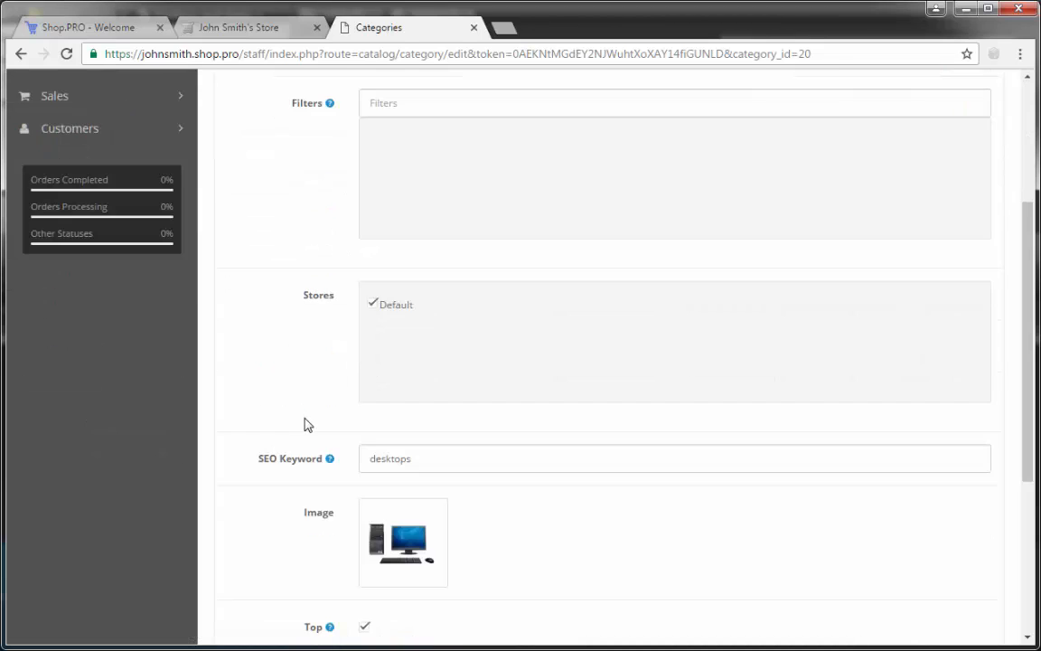
pyautogui.doubleClick(415, 477)
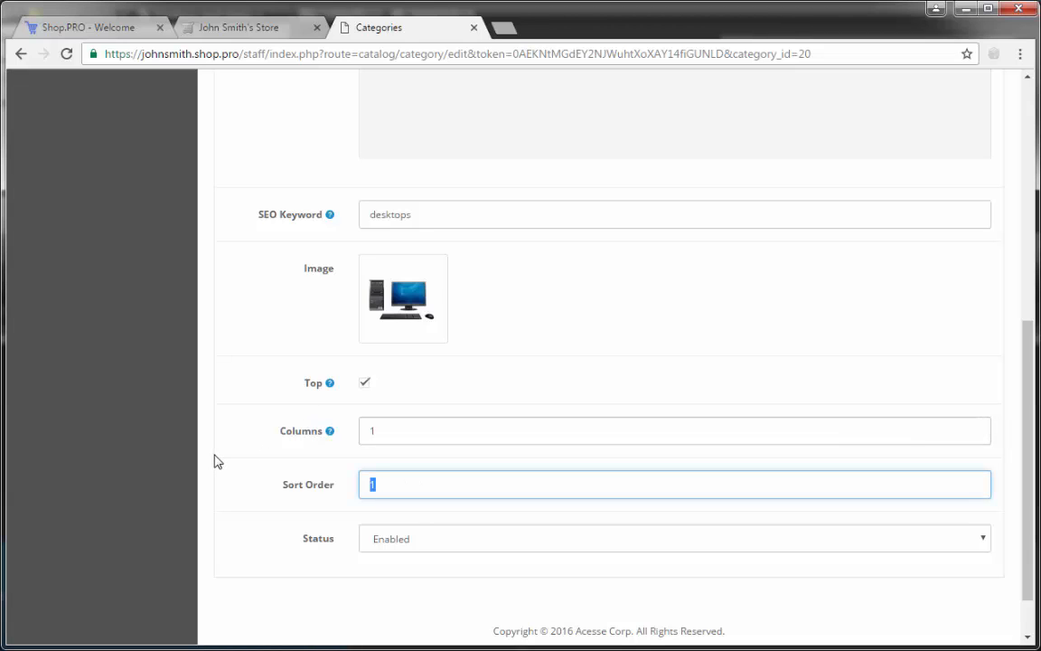
pyautogui.write('100')
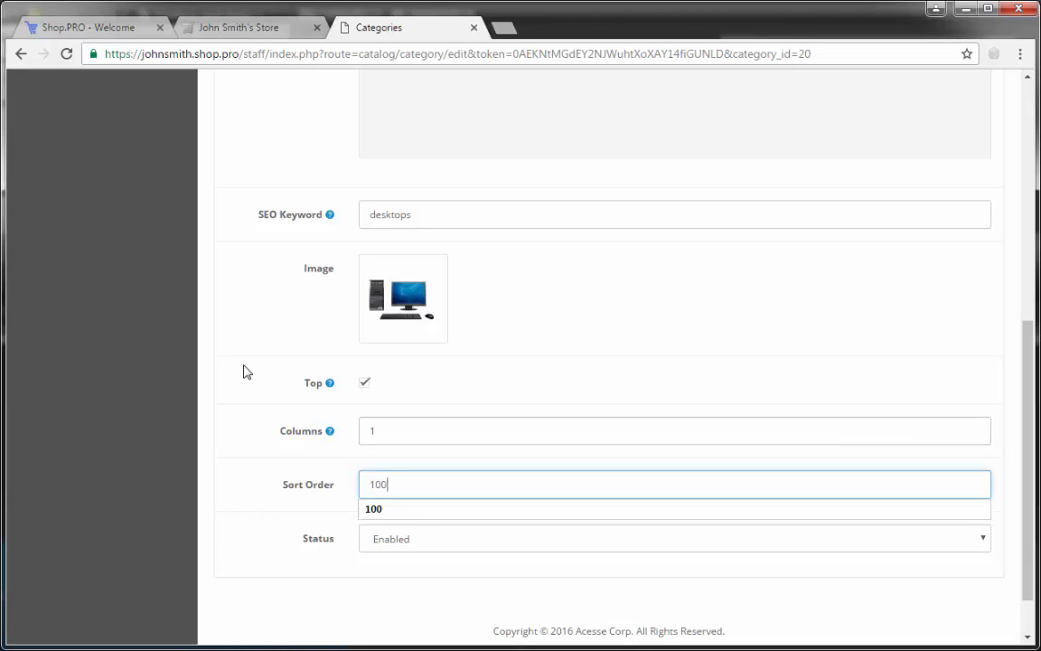
# Examine the order of the categories and their submenus in the storefront navigation bar
pyautogui.click(280, 28)
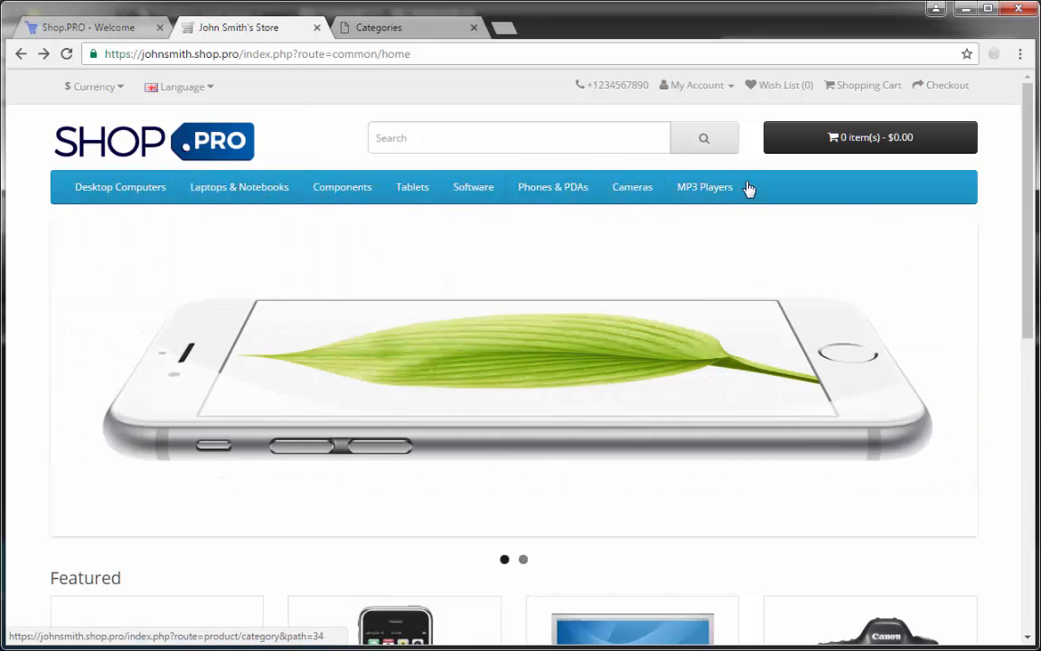
pyautogui.moveTo(81, 185)
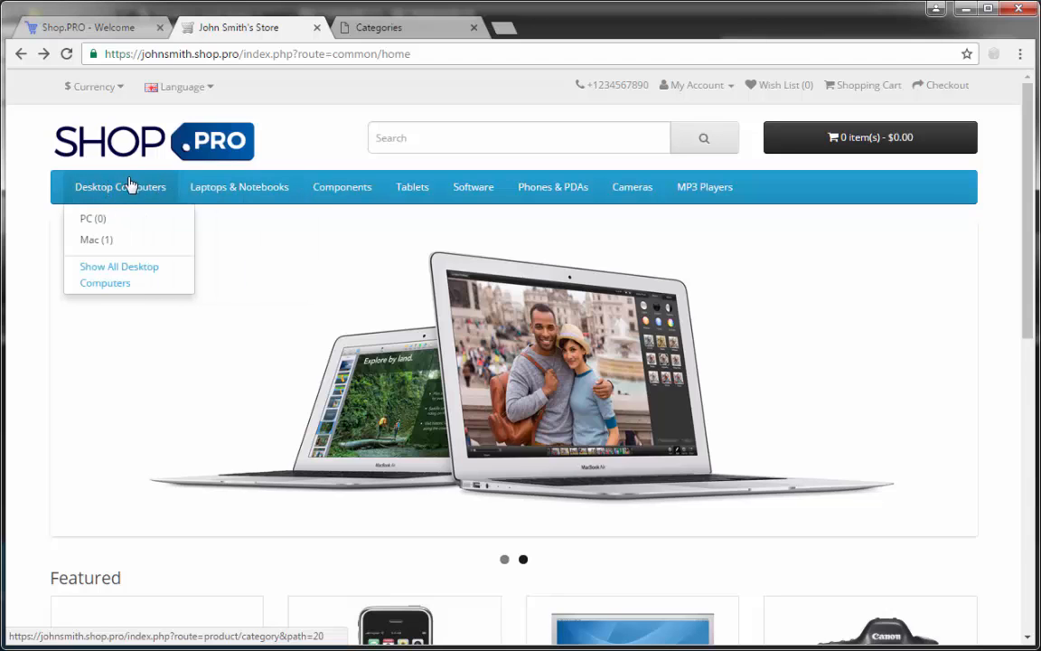
pyautogui.moveTo(216, 192)
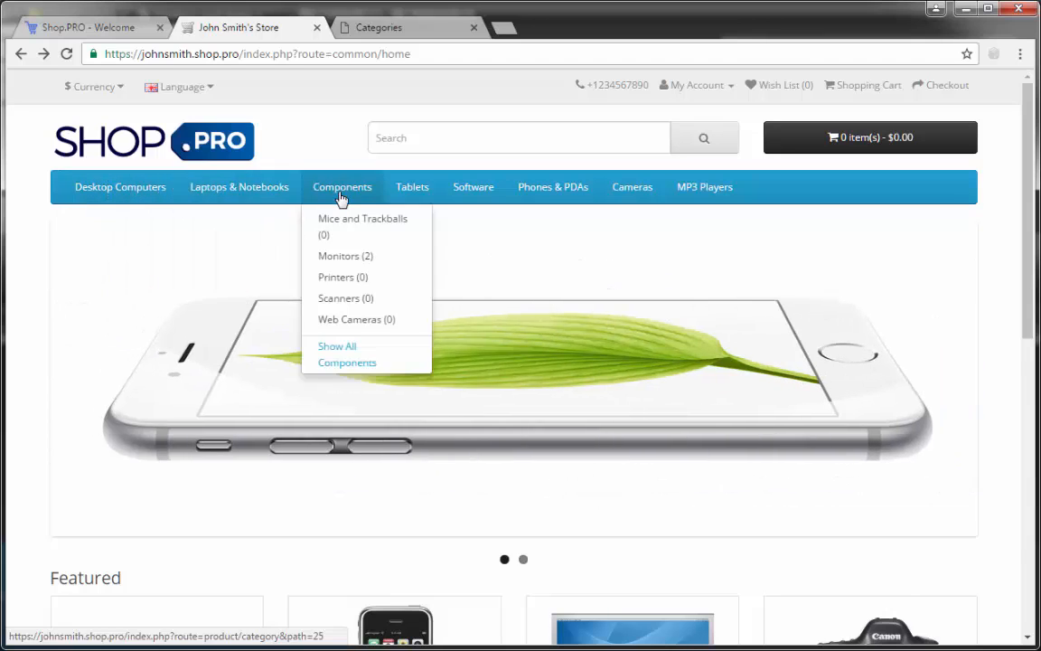
# Save the edited category and reload the storefront to check the position of Desktops in the navigation bar
pyautogui.click(407, 27)
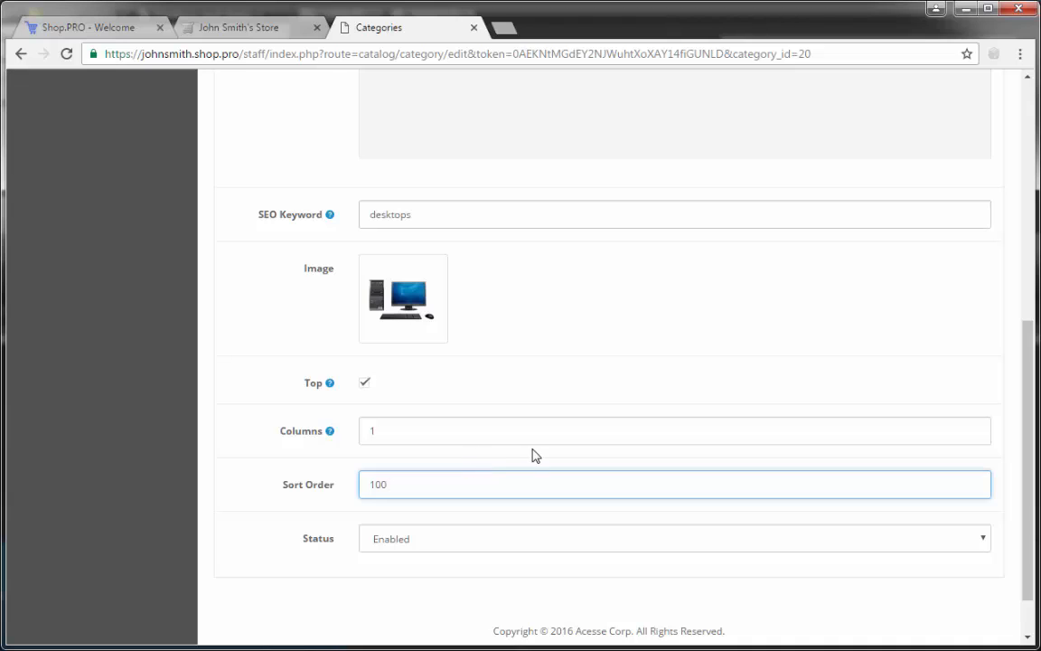
pyautogui.scroll(6, 768, 325)
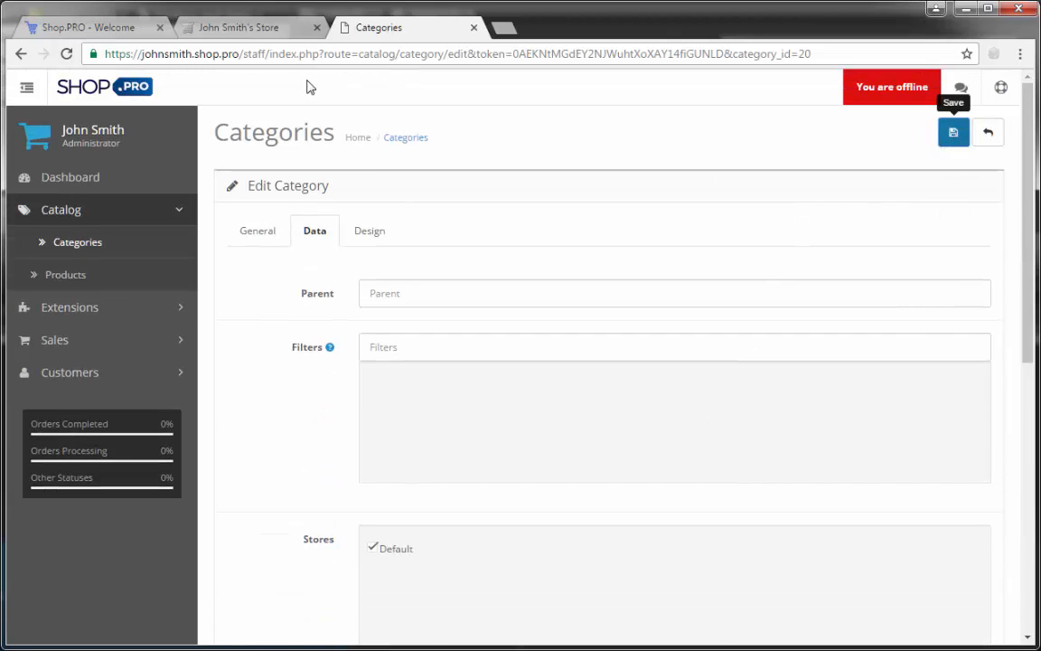
pyautogui.click(262, 28)
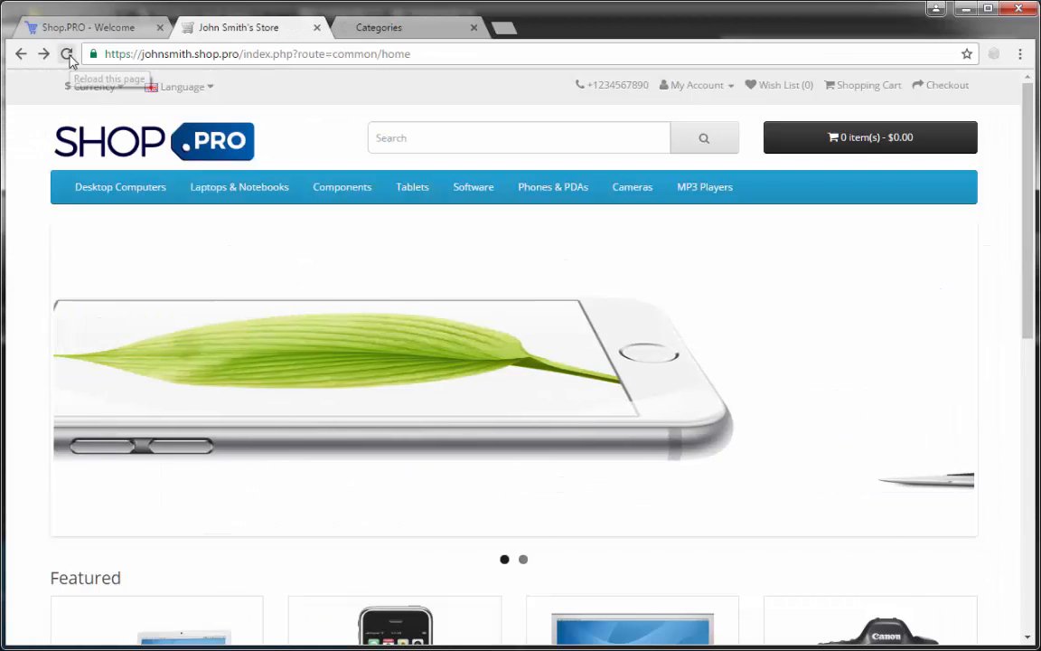
pyautogui.click(66, 53)
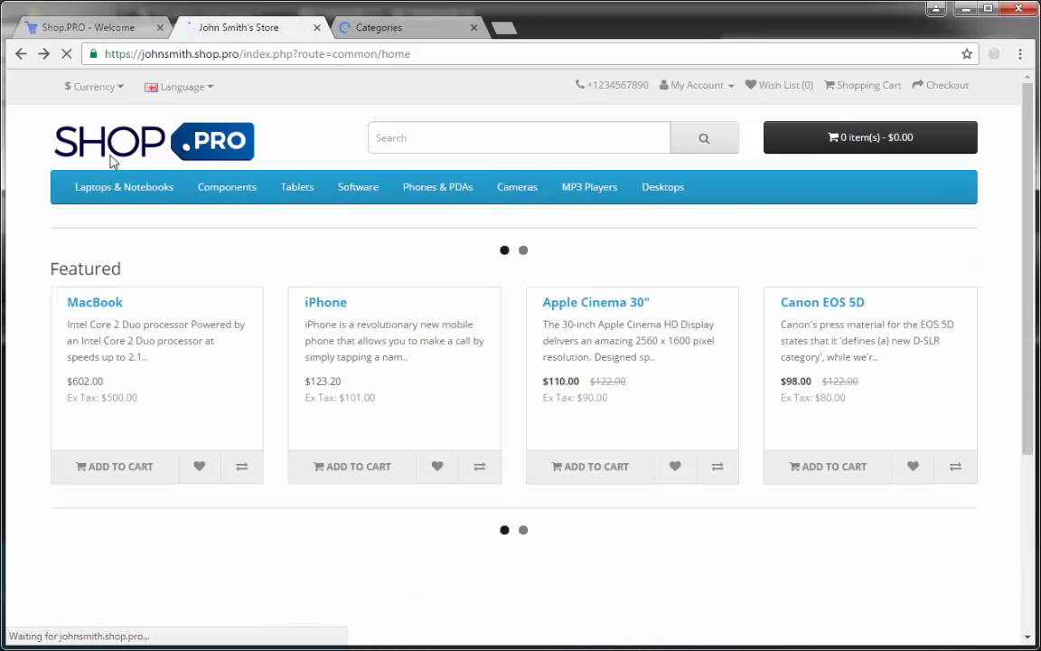
pyautogui.moveTo(673, 198)
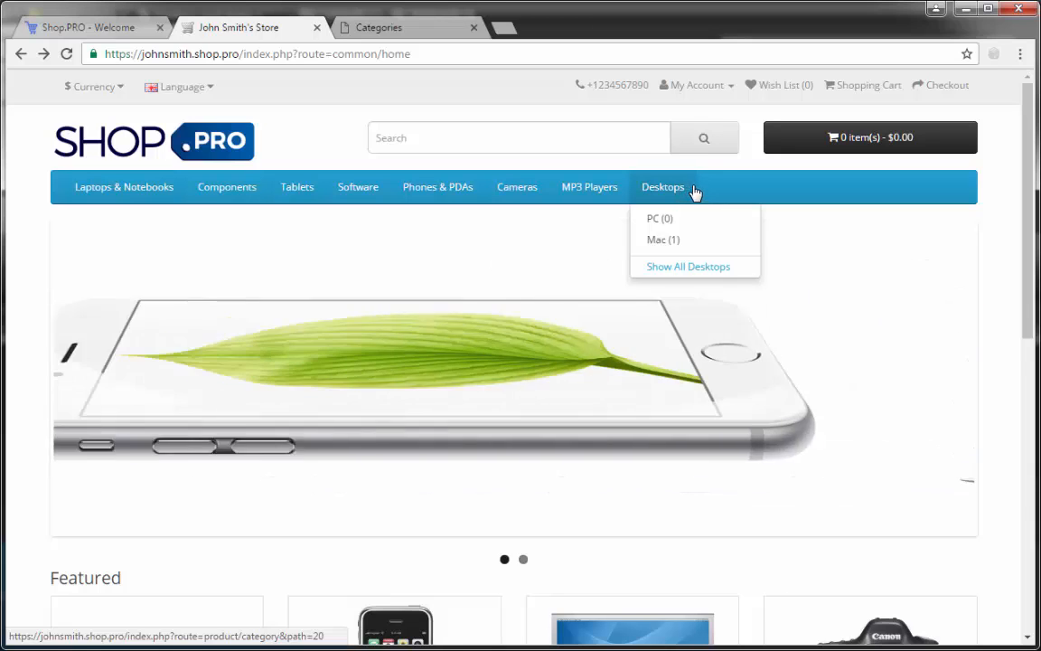
# Reopen the Desktops category in the admin dashboard and set its Sort Order to 1
pyautogui.click(409, 28)
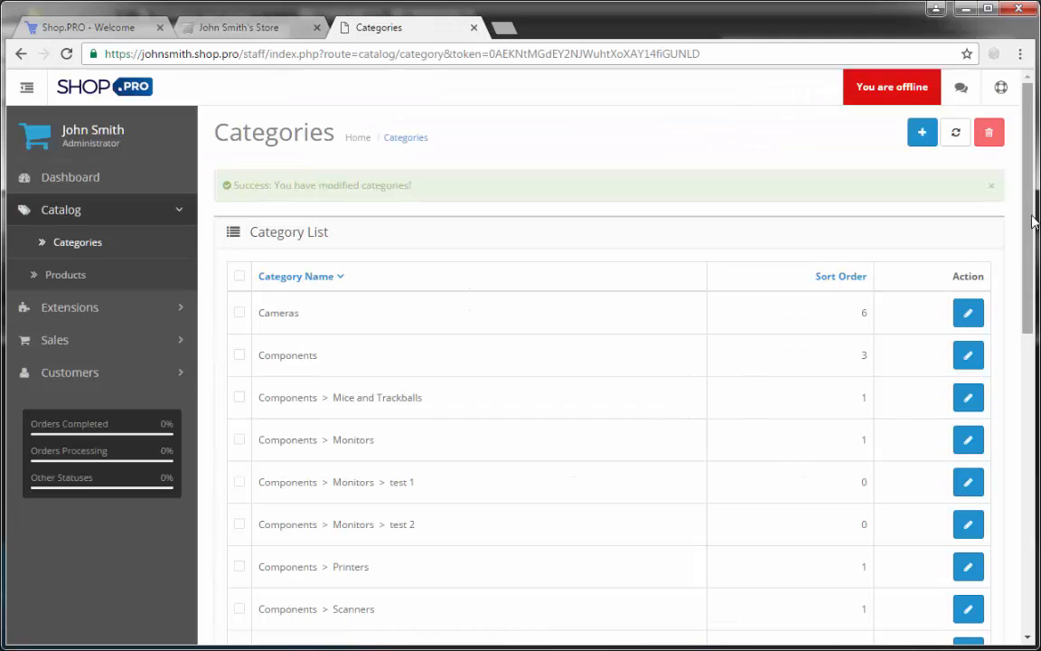
pyautogui.scroll(-4, 859, 366)
pyautogui.click(968, 368)
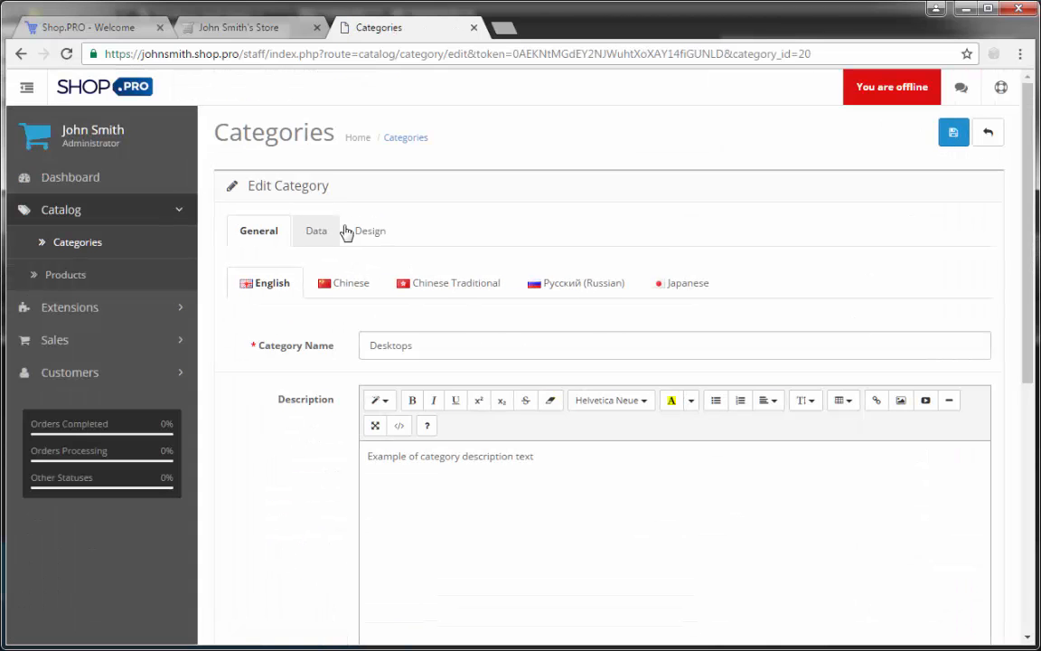
pyautogui.click(332, 231)
pyautogui.scroll(-6, 472, 414)
pyautogui.moveTo(430, 484); pyautogui.dragTo(287, 480)
pyautogui.write('1')
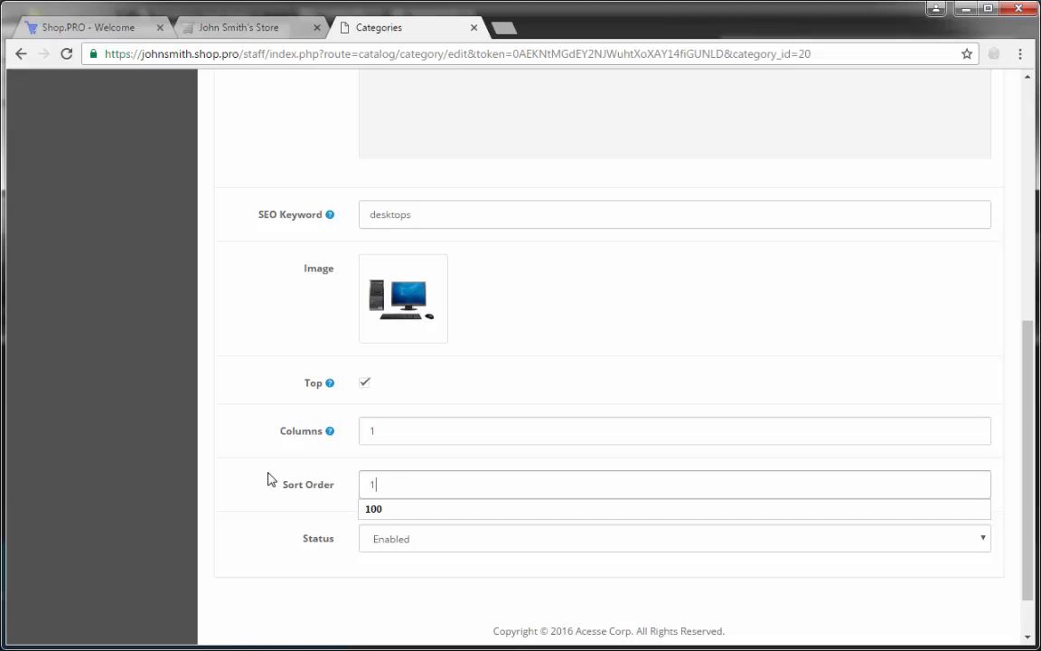
# Set the Desktops category's Parent to Laptops & Notebooks
pyautogui.scroll(5, 388, 312)
pyautogui.click(386, 211)
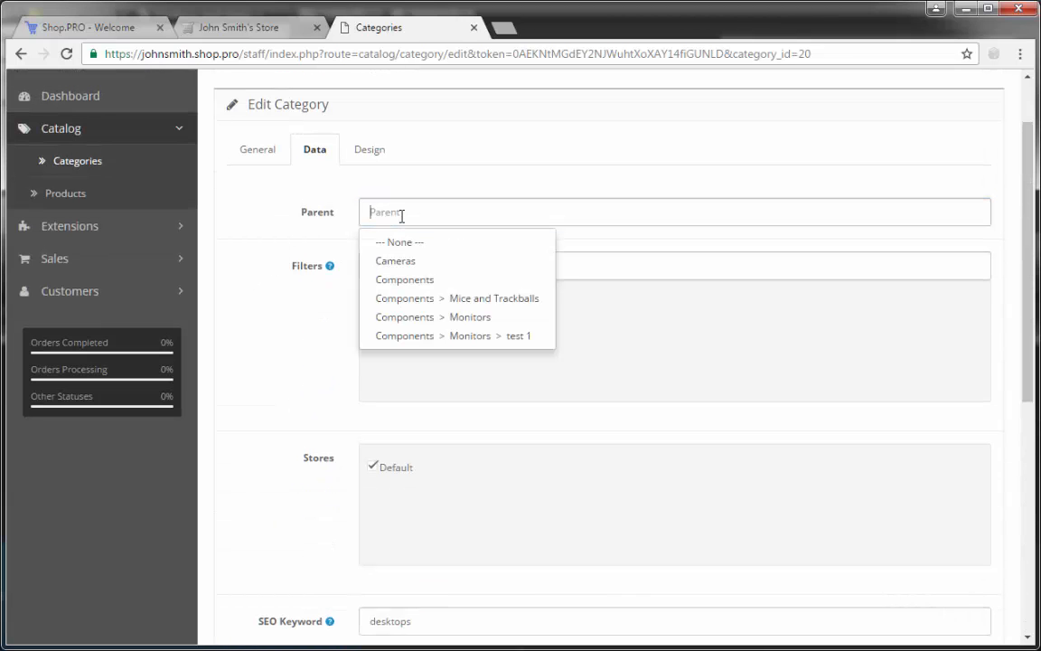
pyautogui.click(88, 27)
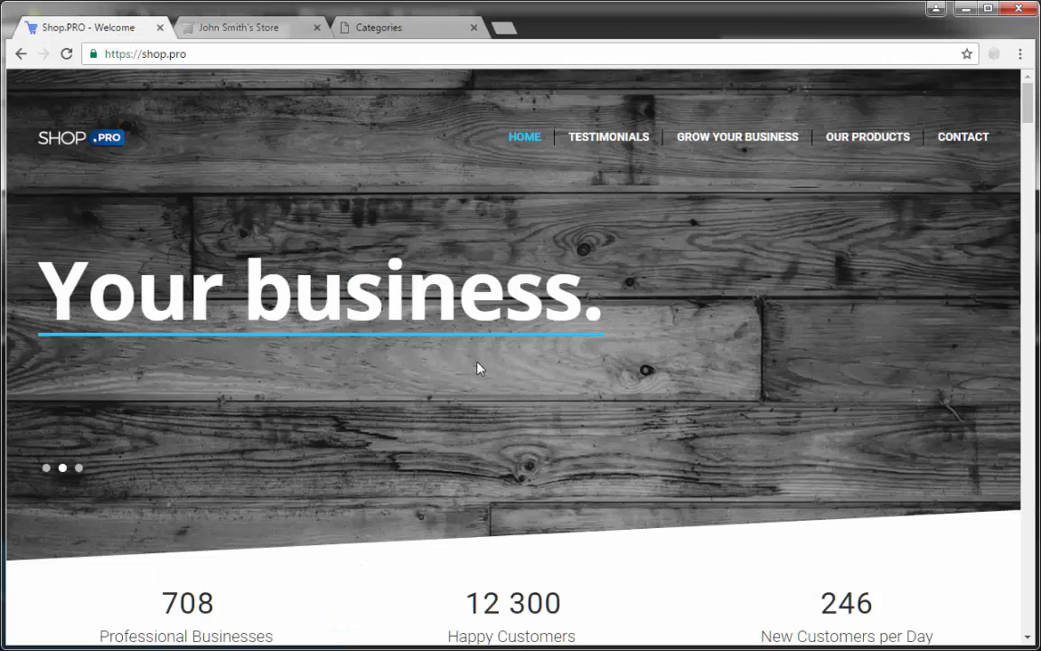
pyautogui.click(266, 28)
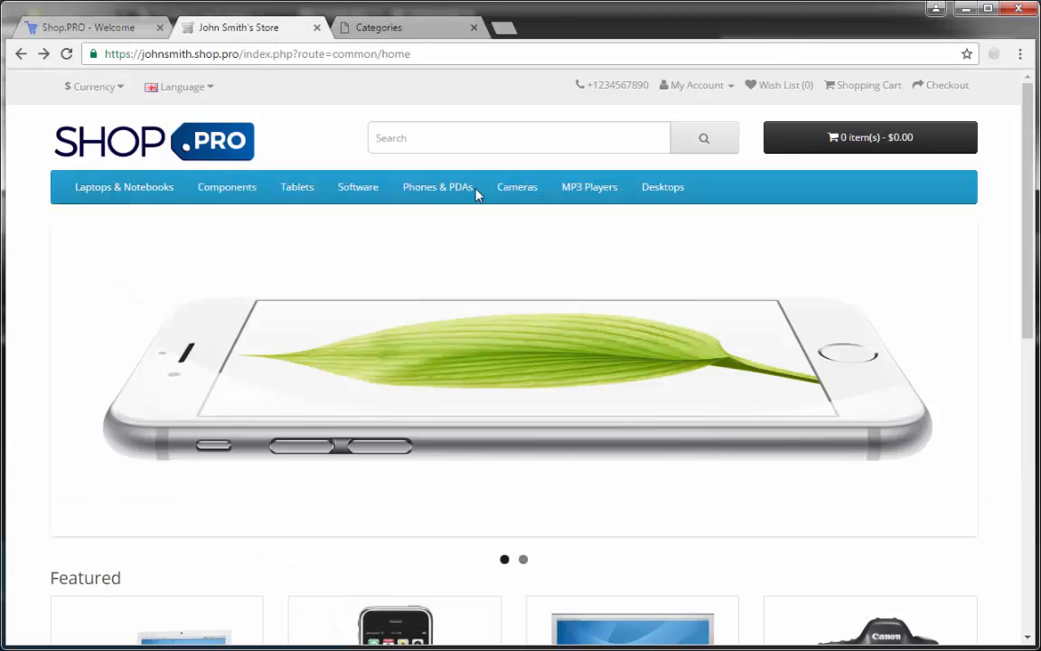
pyautogui.hotkey('ctrl', 'Tab')
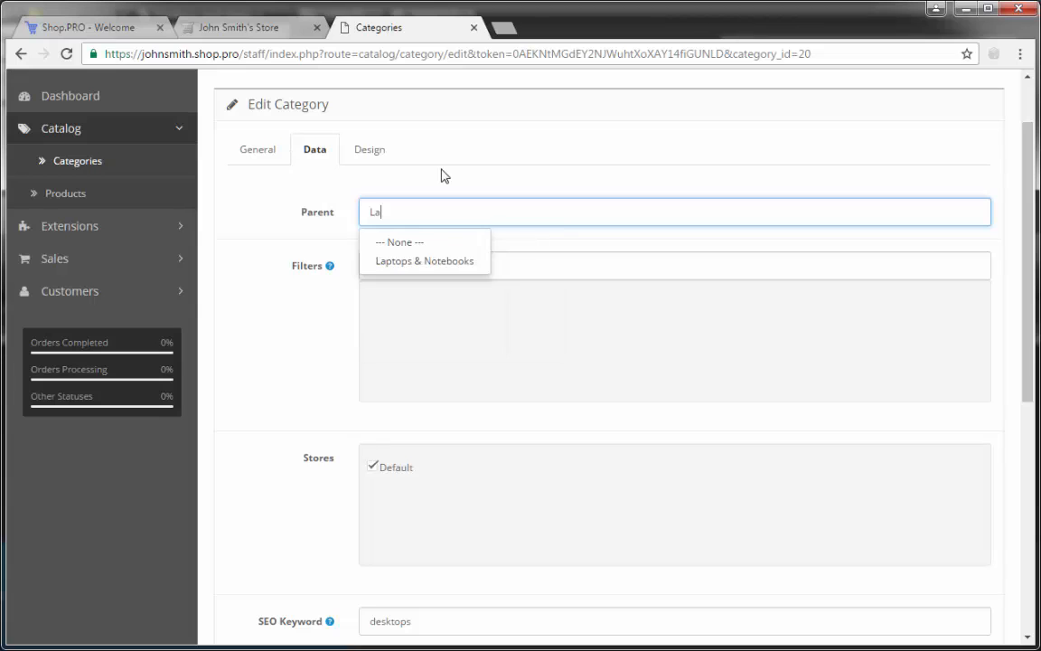
pyautogui.click(447, 262)
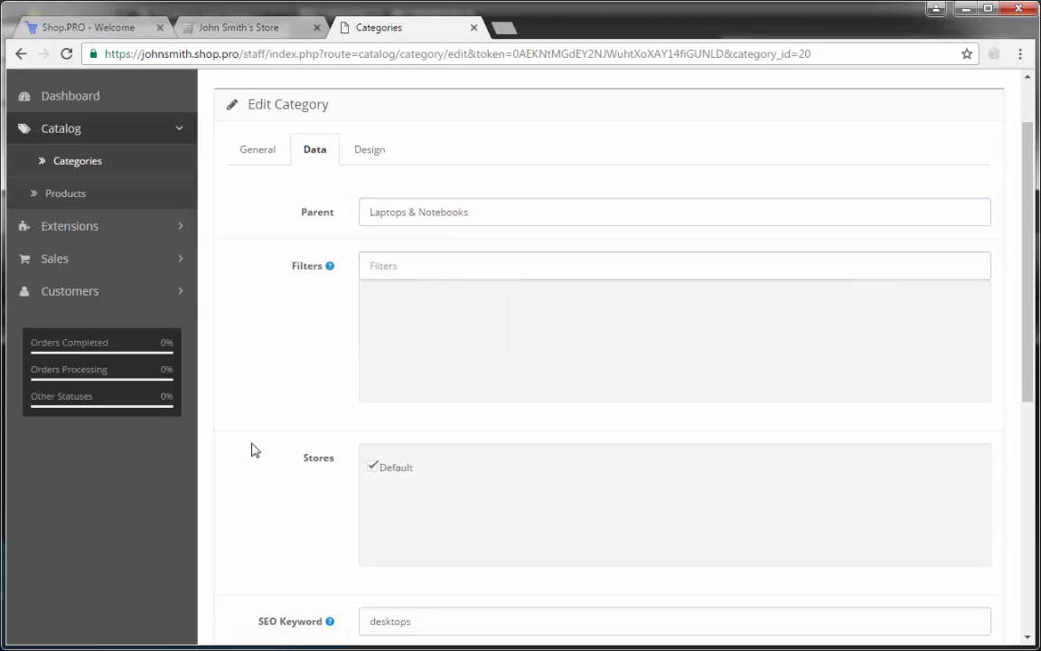
# Replace the category image with apple_logo.jpg from the demo folder and save the category
pyautogui.scroll(-5, 313, 484)
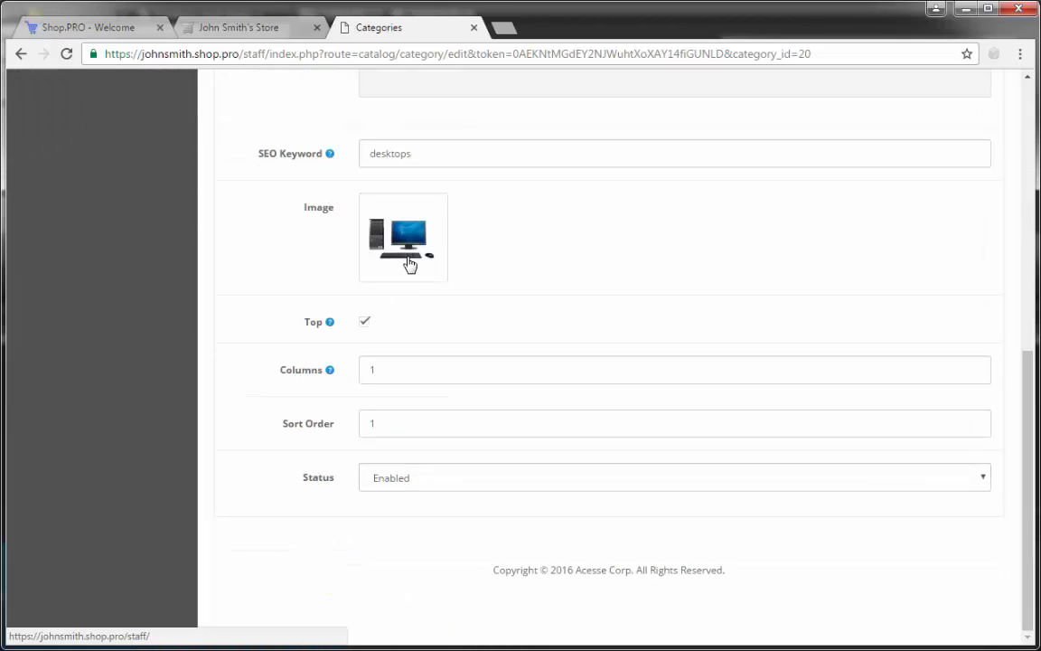
pyautogui.click(404, 242)
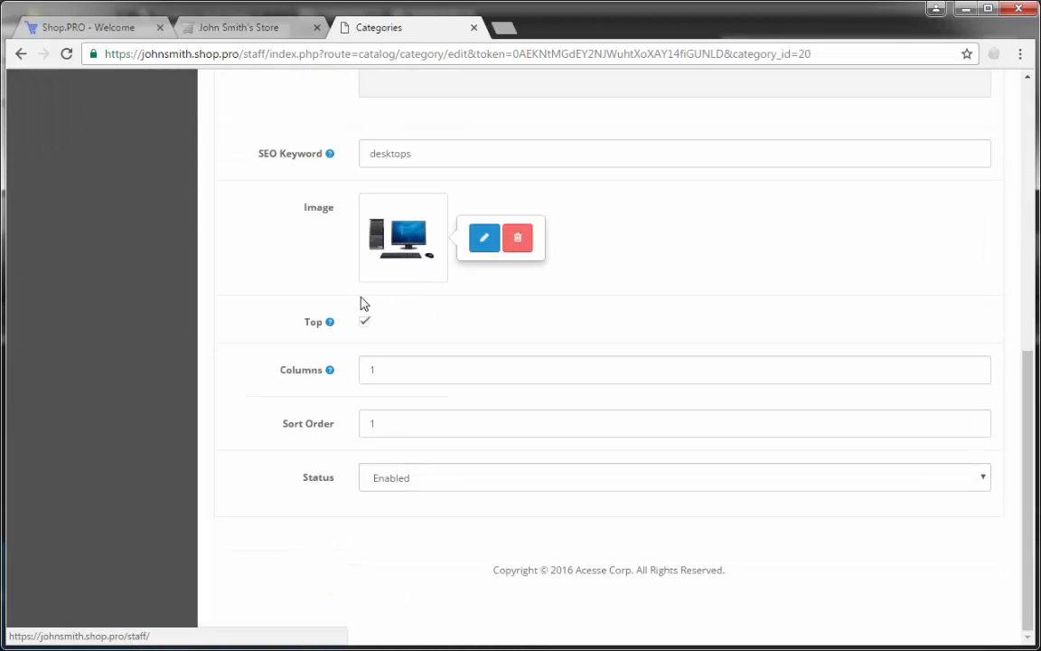
pyautogui.click(479, 241)
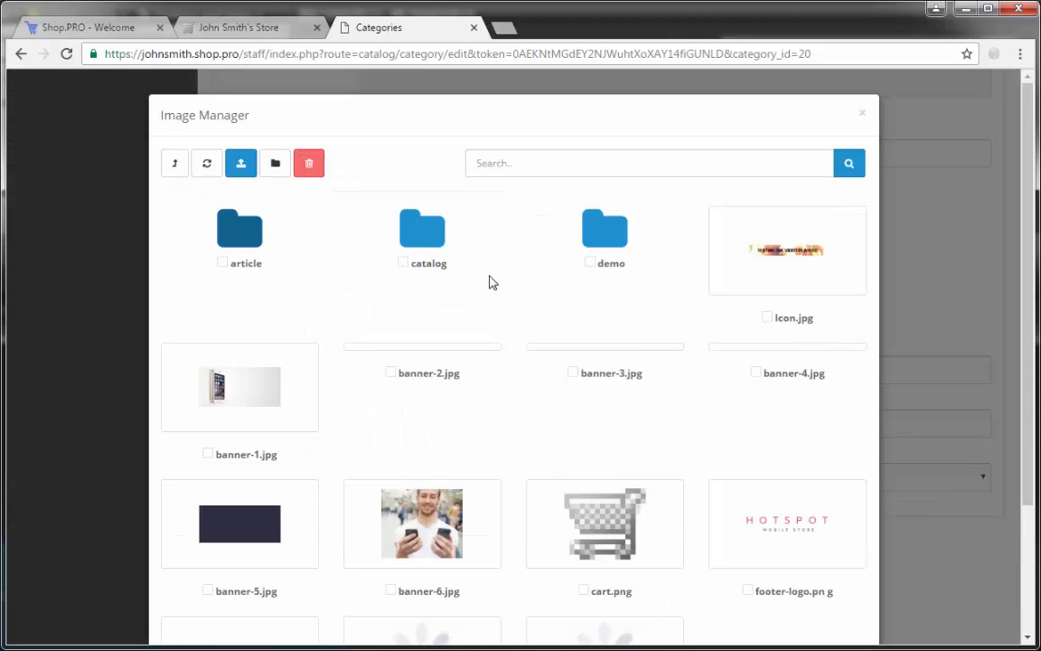
pyautogui.click(632, 260)
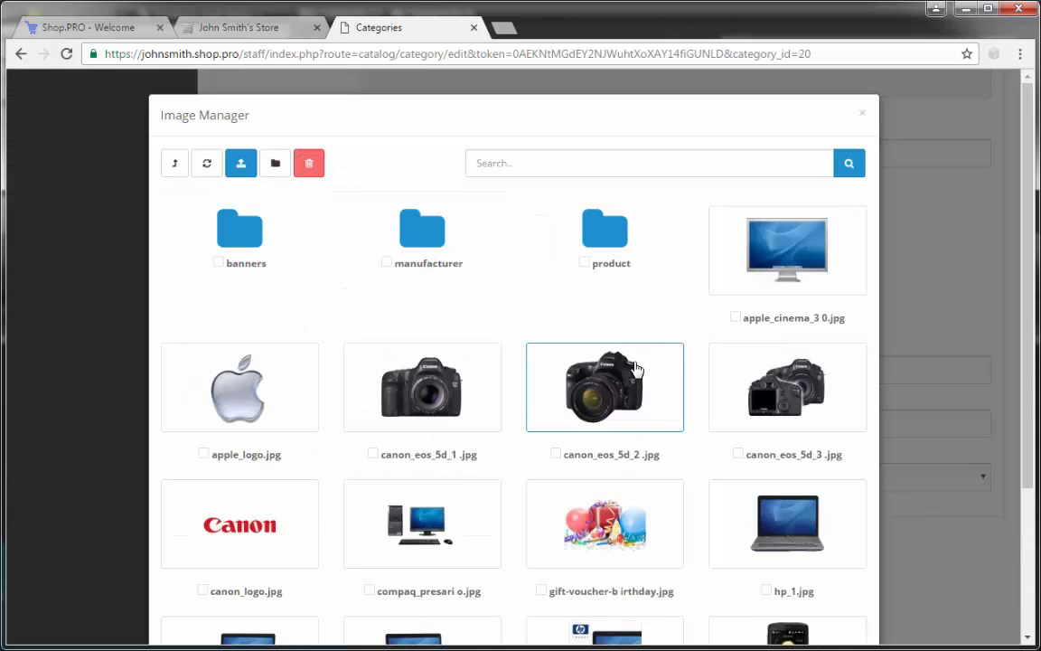
pyautogui.click(251, 393)
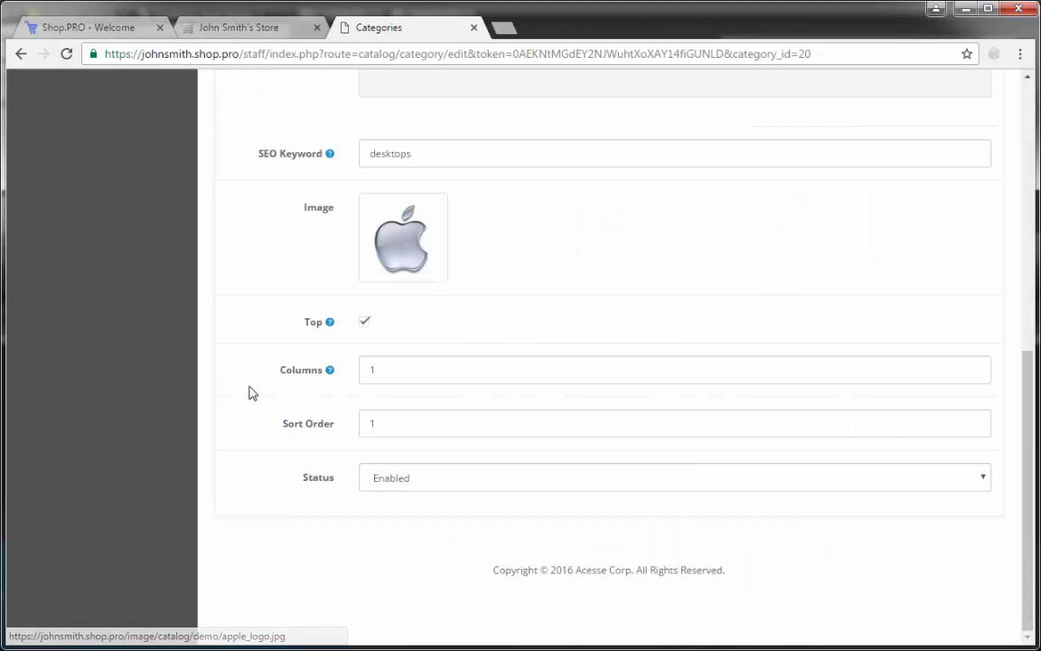
pyautogui.scroll(2, 696, 285)
pyautogui.scroll(5, 696, 285)
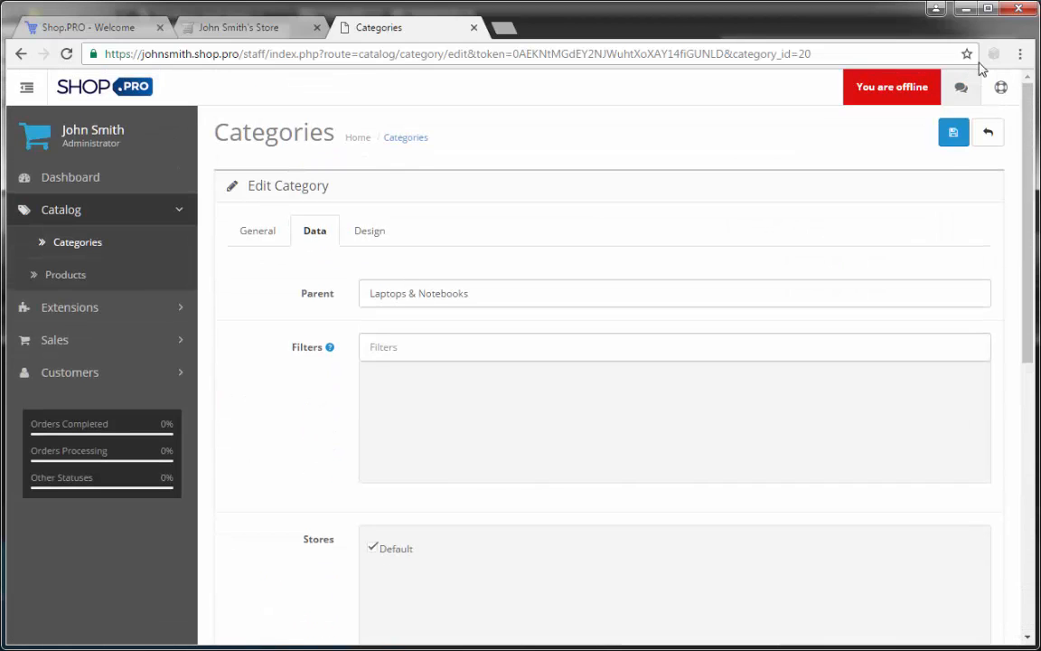
pyautogui.click(955, 140)
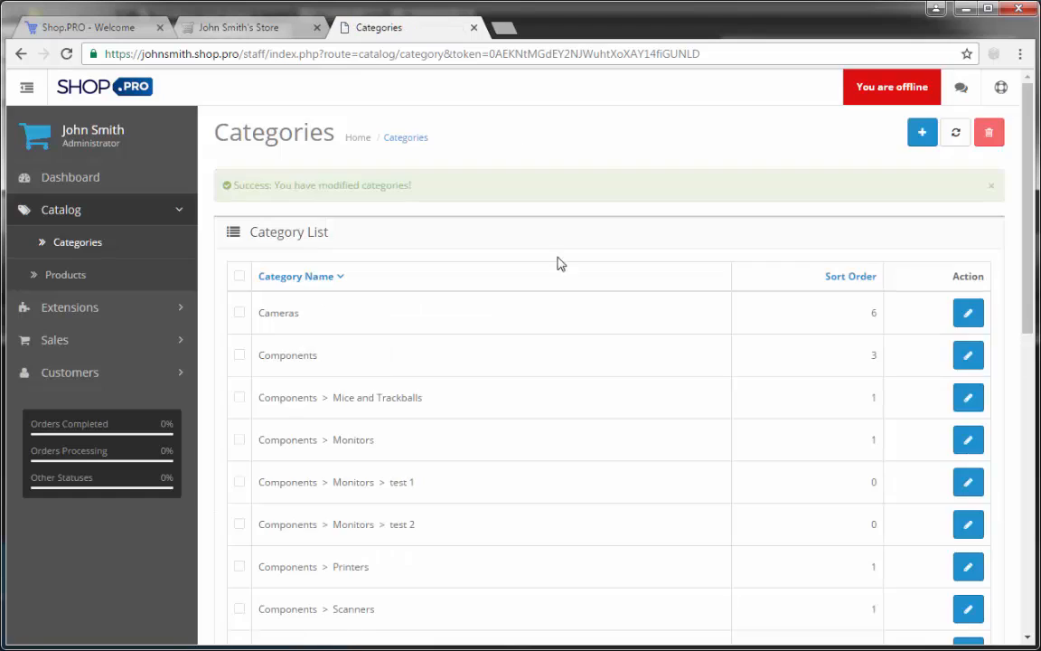
# Reload the storefront and view the Desktops subcategory page under Laptops & Notebooks to check its placement and image
pyautogui.click(231, 28)
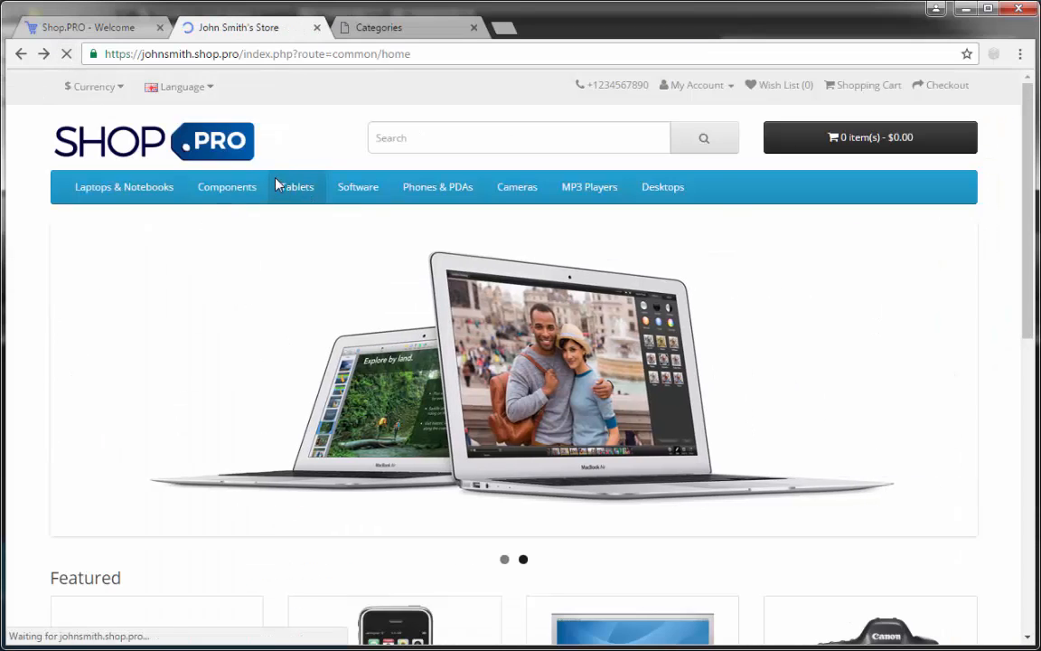
pyautogui.moveTo(128, 193)
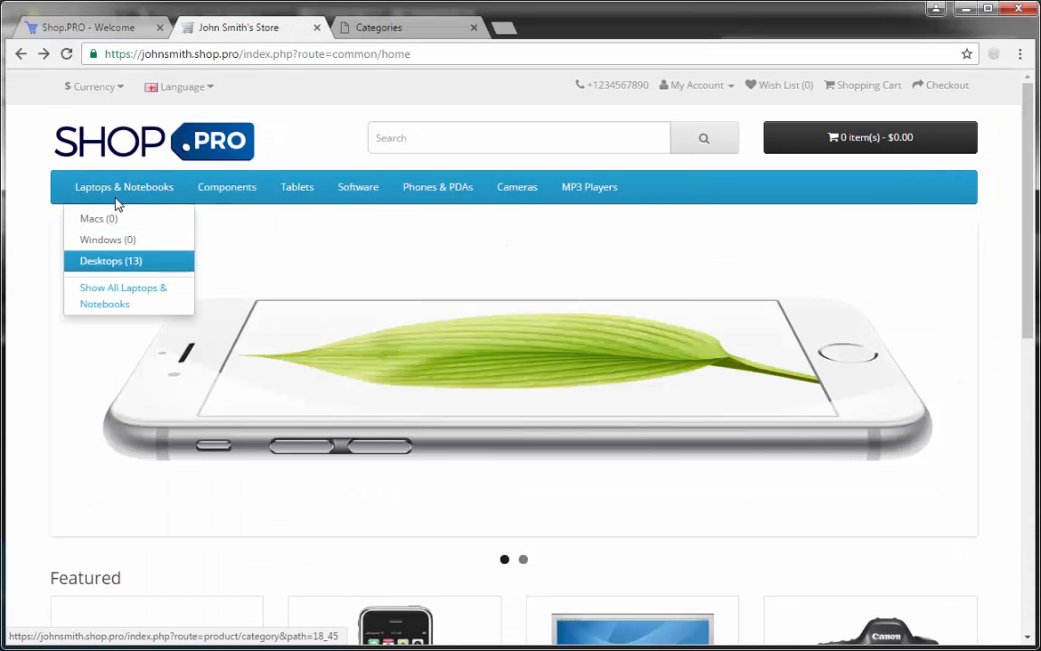
pyautogui.click(101, 262)
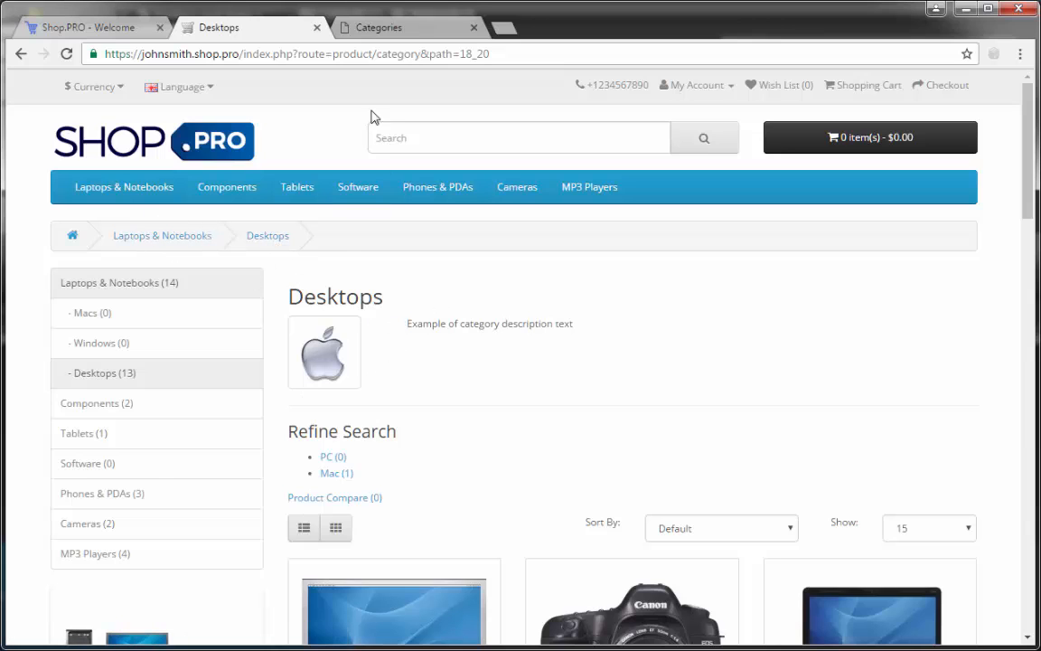
# Return to the admin category list and open the Laptops & Notebooks > Desktops category for editing
pyautogui.click(390, 29)
pyautogui.scroll(-5, 599, 448)
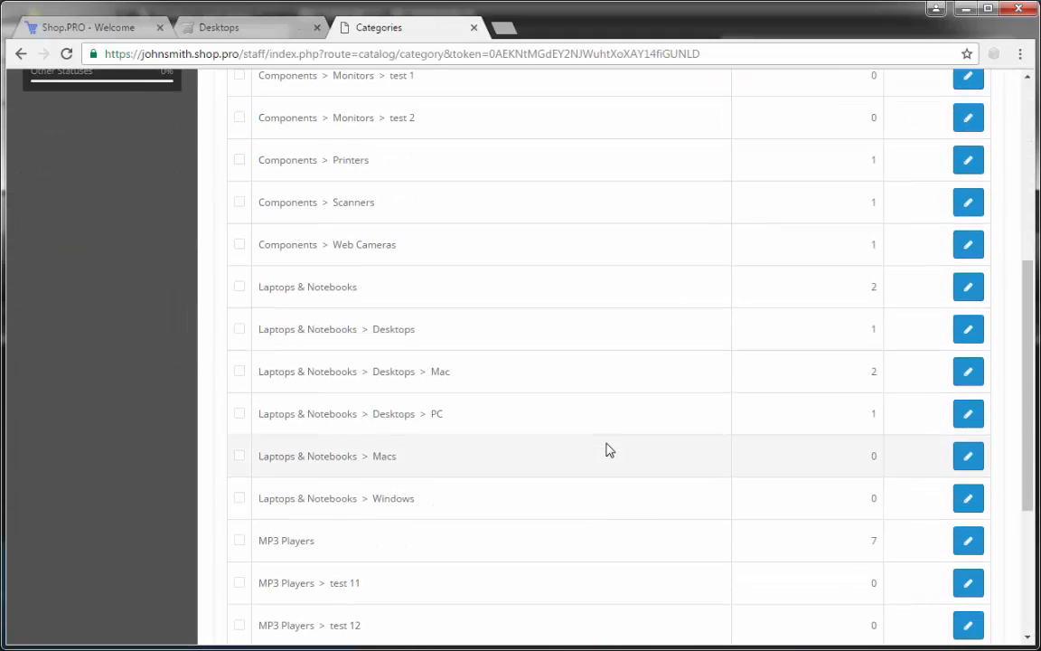
pyautogui.scroll(-5, 733, 534)
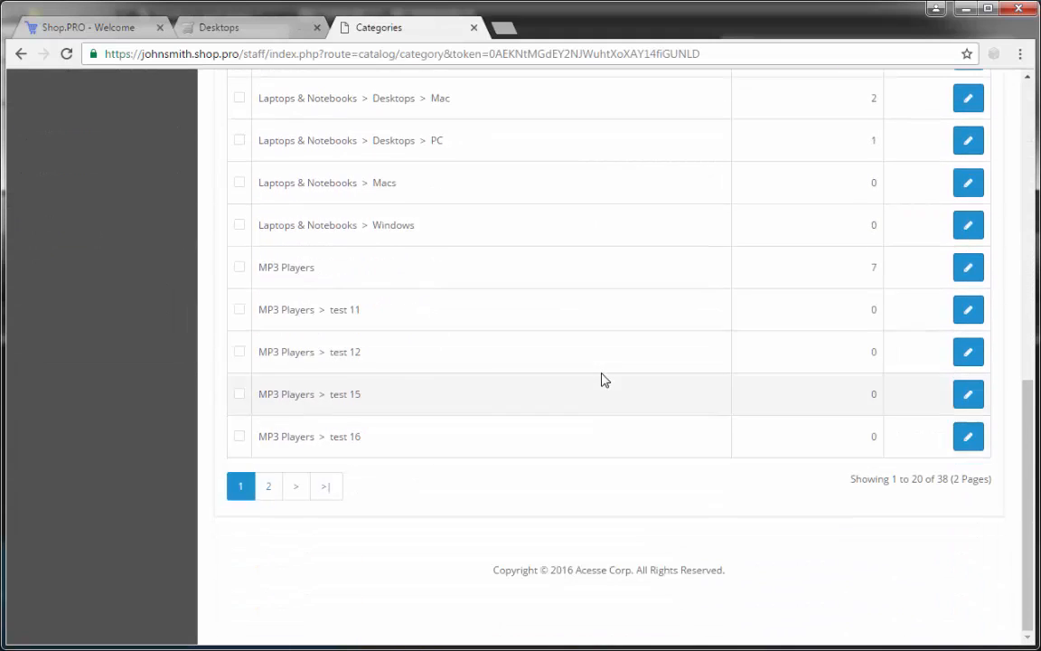
pyautogui.scroll(7, 602, 379)
pyautogui.scroll(3, 581, 365)
pyautogui.scroll(-5, 578, 372)
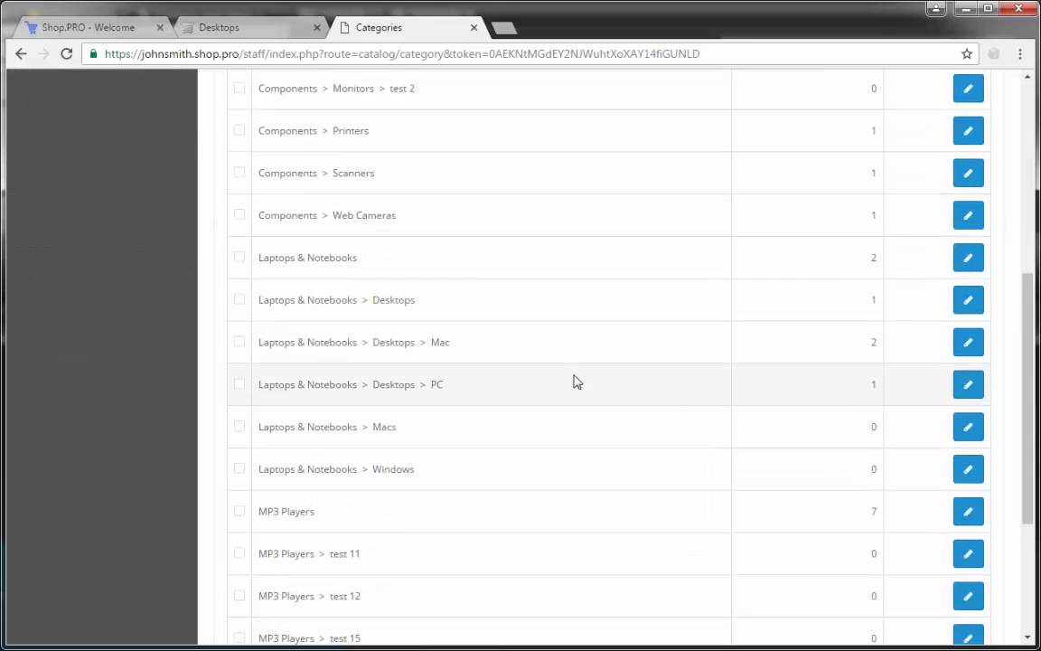
pyautogui.moveTo(260, 300); pyautogui.dragTo(999, 318)
pyautogui.click(968, 301)
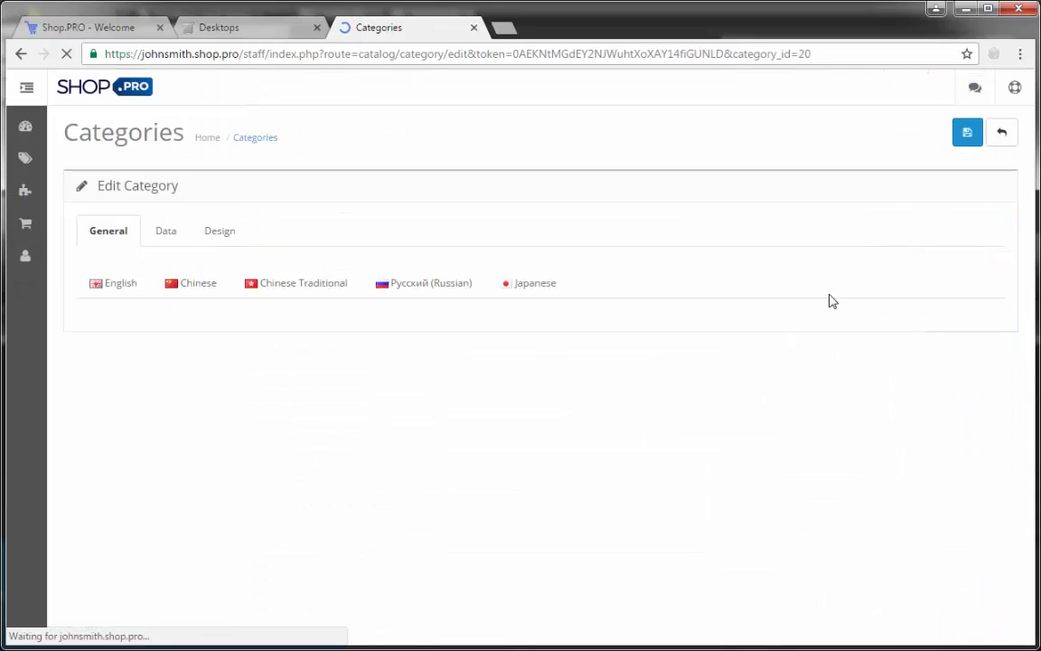
# Set the Desktops category's Parent to None
pyautogui.click(302, 225)
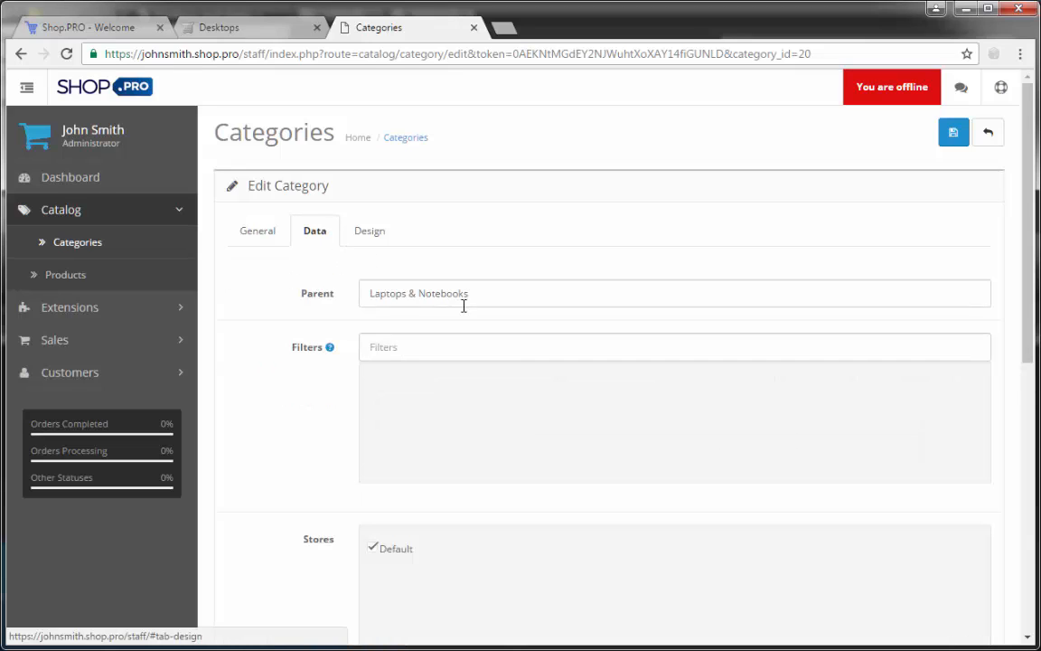
pyautogui.tripleClick(405, 293)
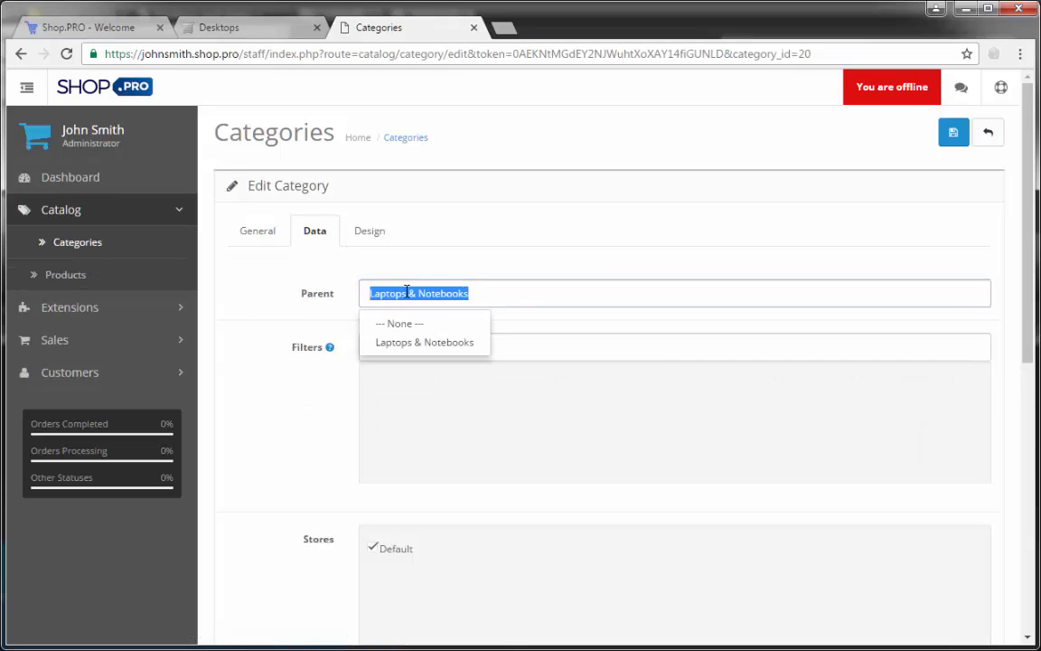
pyautogui.click(394, 323)
# Replace the Desktops category image with compaq_presario.jpg from the demo folder
pyautogui.scroll(-10, 361, 447)
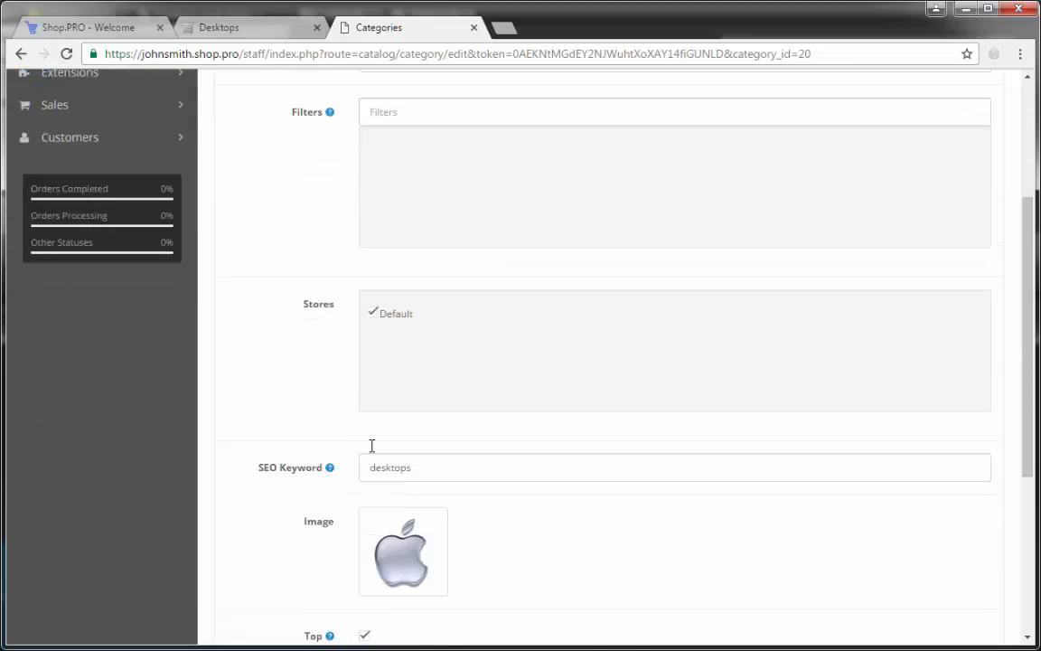
pyautogui.click(402, 236)
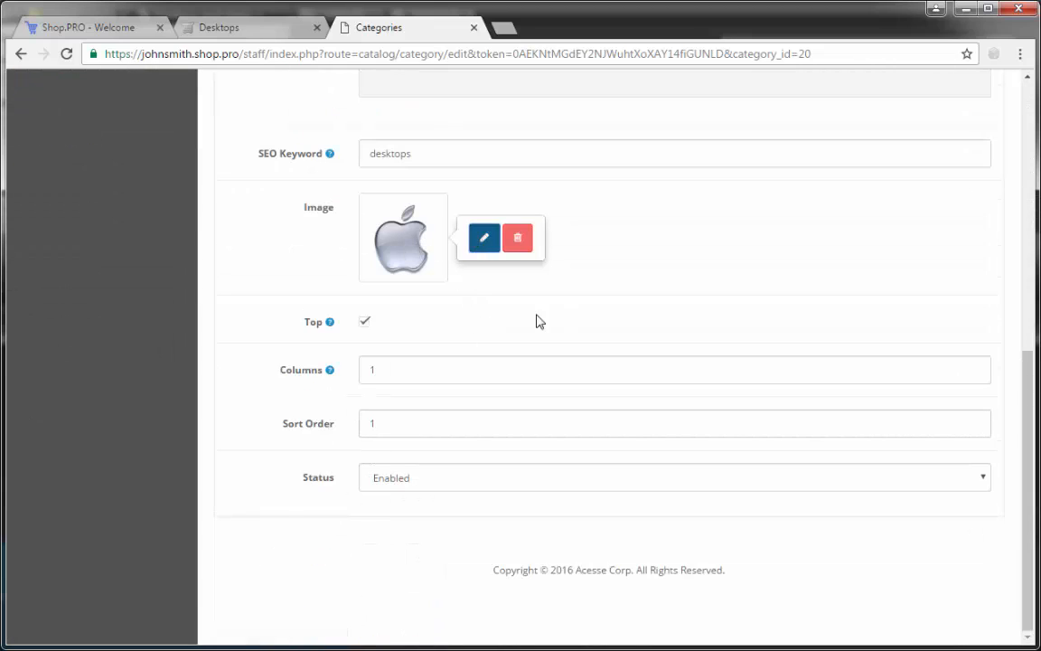
pyautogui.click(367, 252)
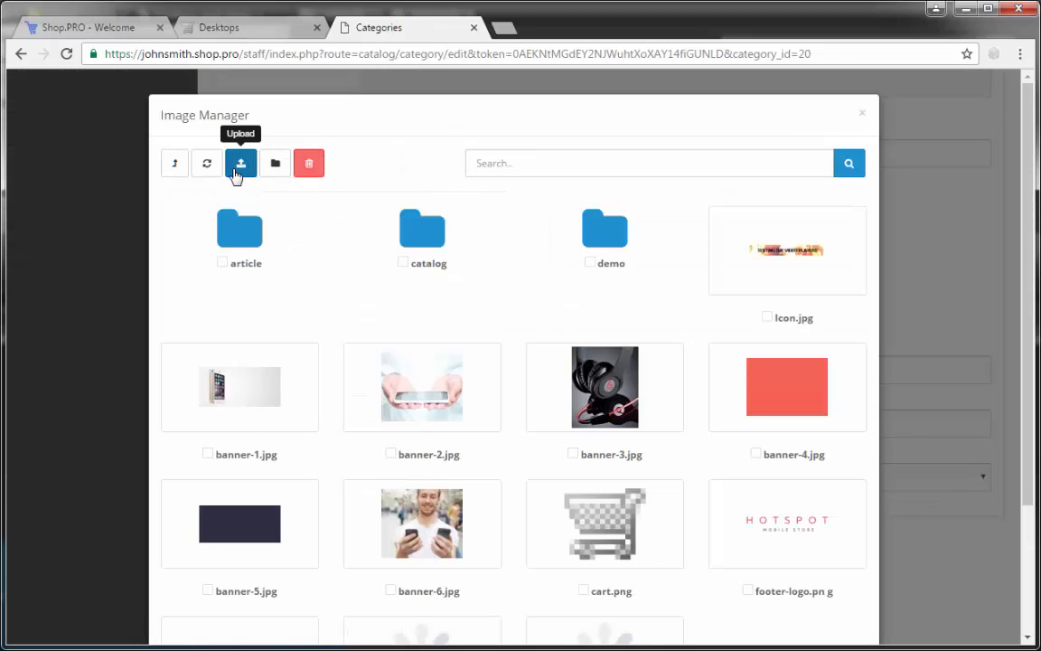
pyautogui.click(241, 168)
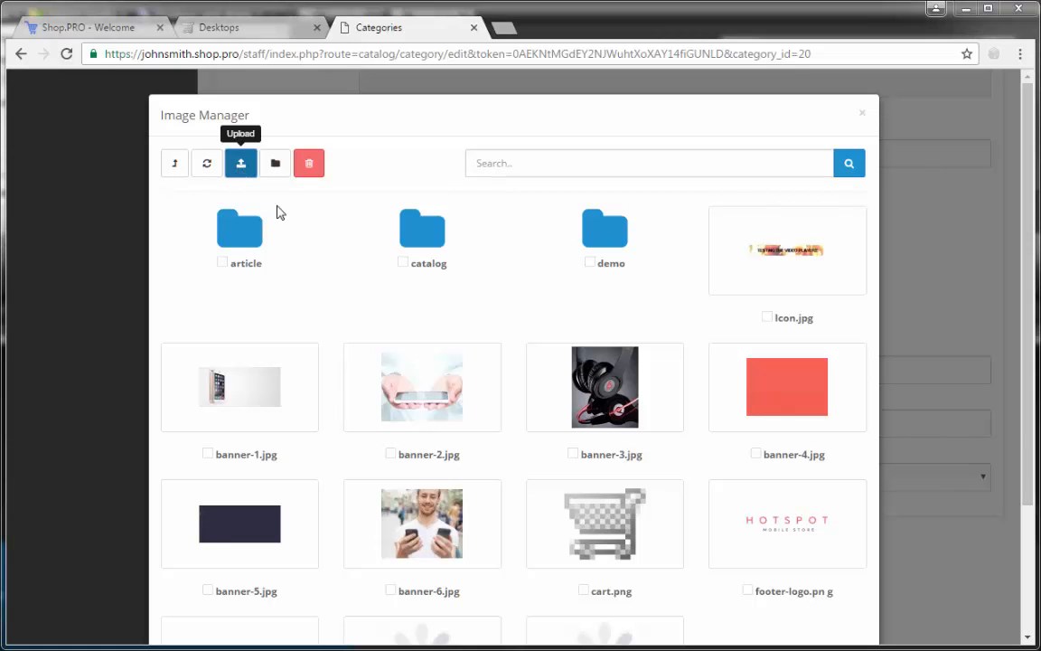
pyautogui.click(891, 567)
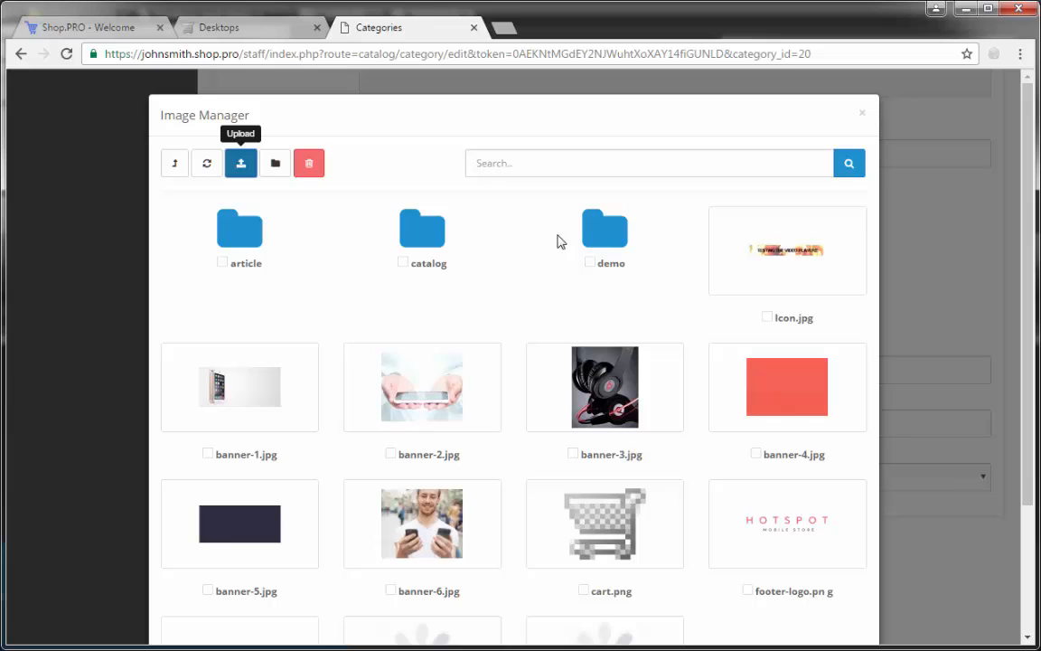
pyautogui.click(603, 226)
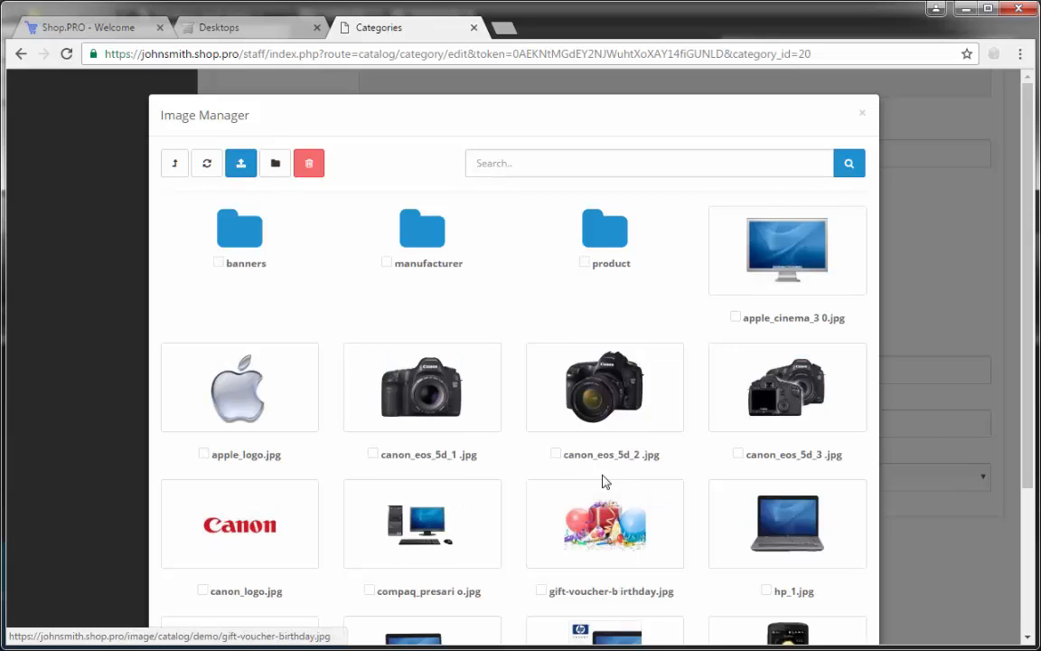
pyautogui.click(422, 524)
pyautogui.scroll(2, 553, 269)
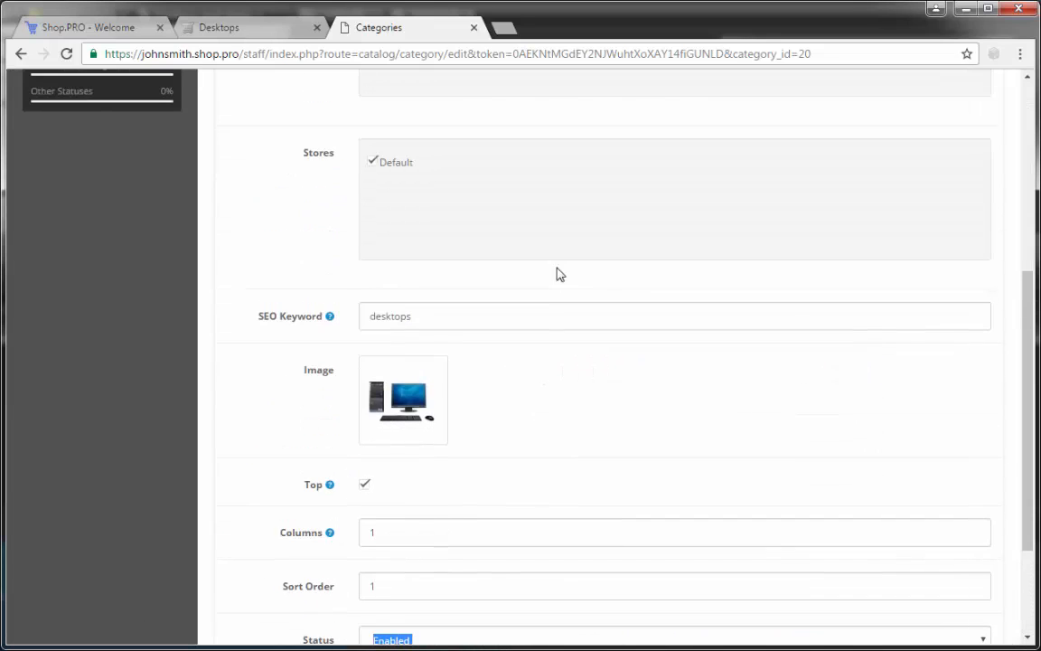
# Review the Desktops category's Columns help and Status options, and look over its General and Data settings
pyautogui.scroll(-2, 534, 323)
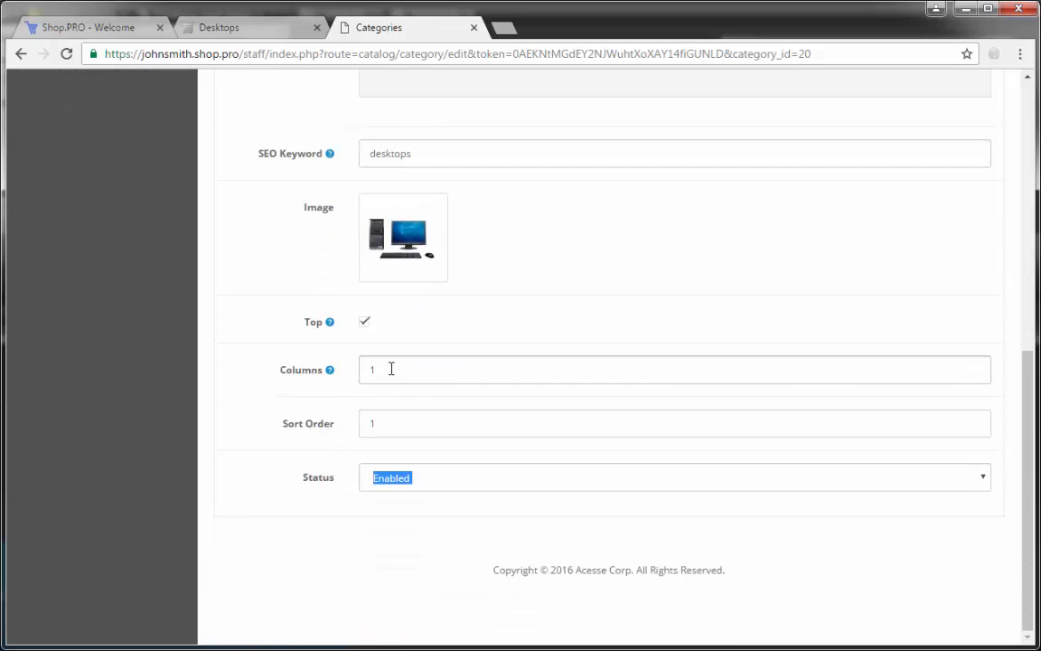
pyautogui.moveTo(328, 378)
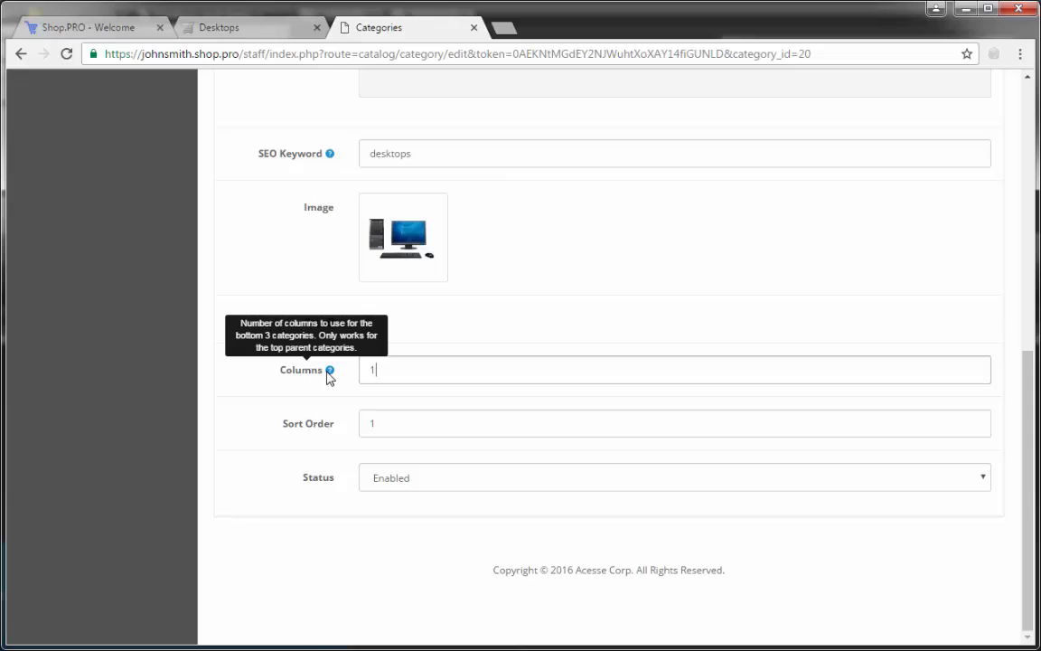
pyautogui.click(395, 479)
pyautogui.click(395, 479)
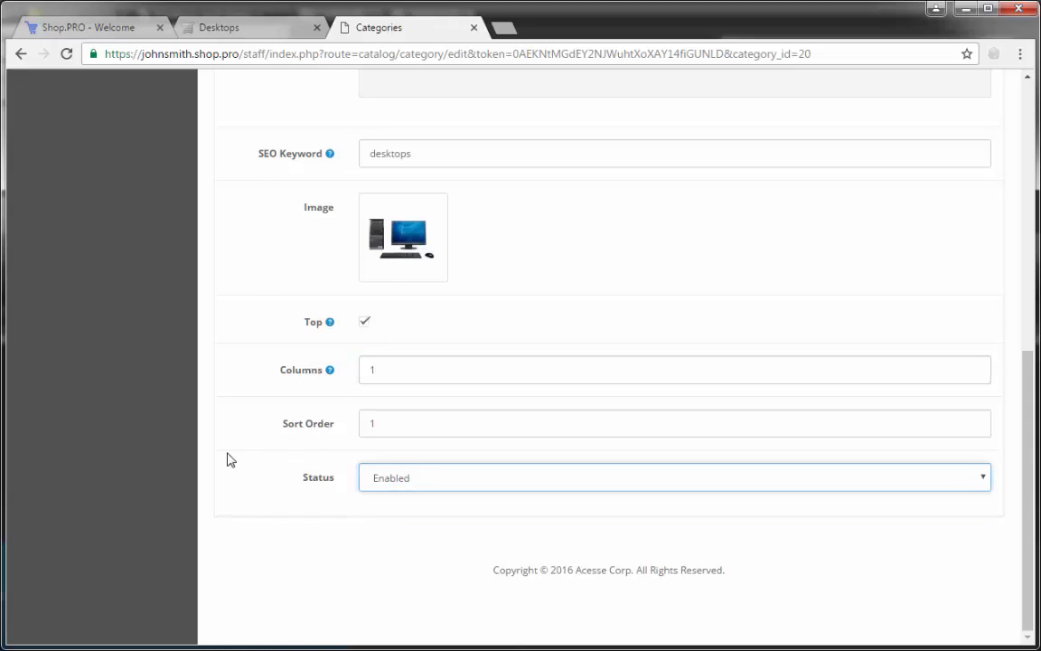
pyautogui.scroll(5, 266, 452)
pyautogui.scroll(1, 269, 443)
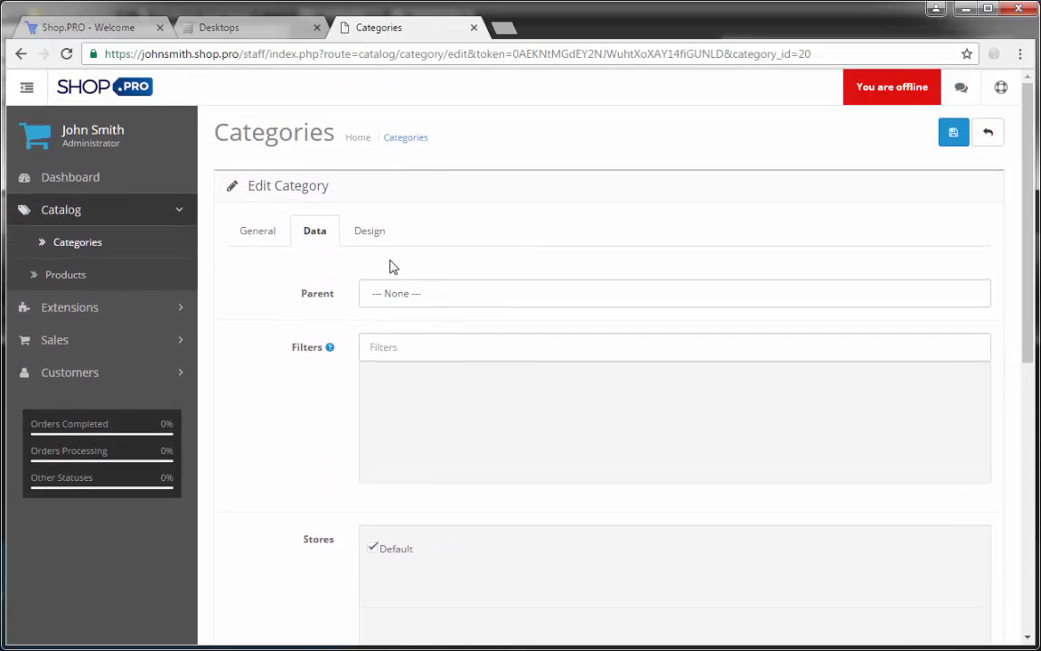
pyautogui.click(257, 229)
pyautogui.scroll(-3, 361, 395)
pyautogui.scroll(5, 401, 230)
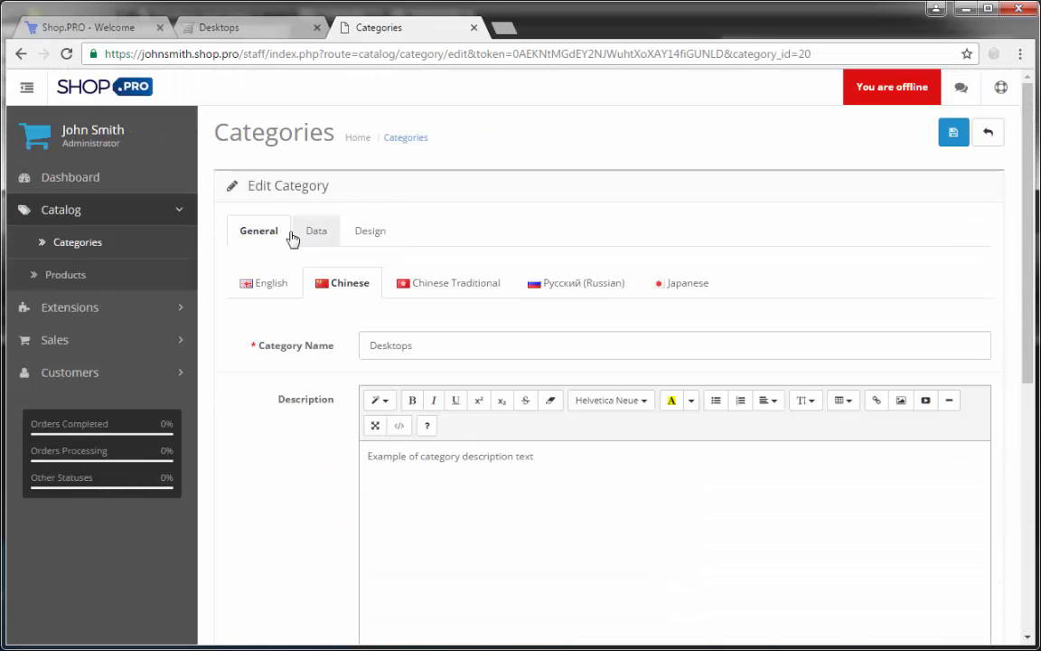
pyautogui.click(325, 239)
pyautogui.scroll(-5, 385, 486)
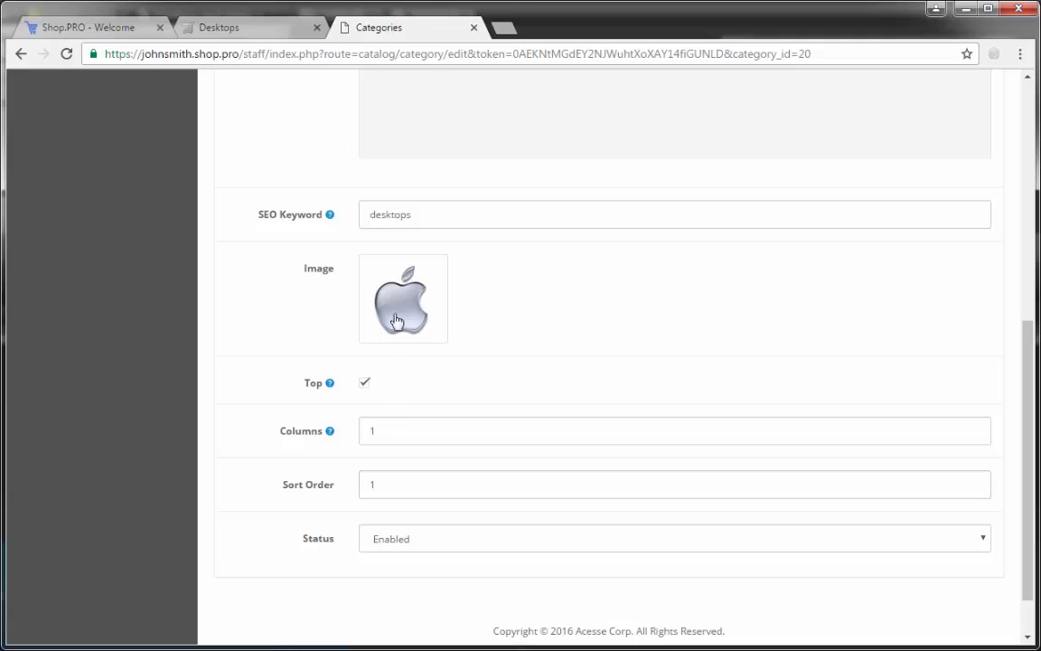
pyautogui.scroll(10, 365, 327)
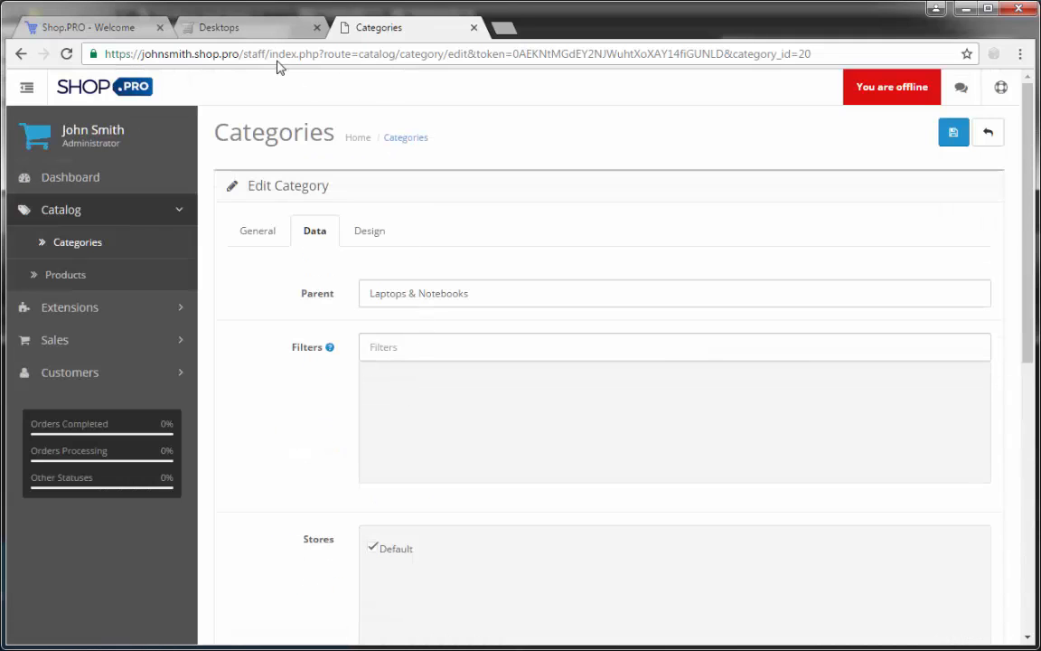
# Reload the storefront and open the top-level Desktops category page to check its menu placement and image
pyautogui.click(248, 26)
pyautogui.click(415, 29)
pyautogui.click(248, 27)
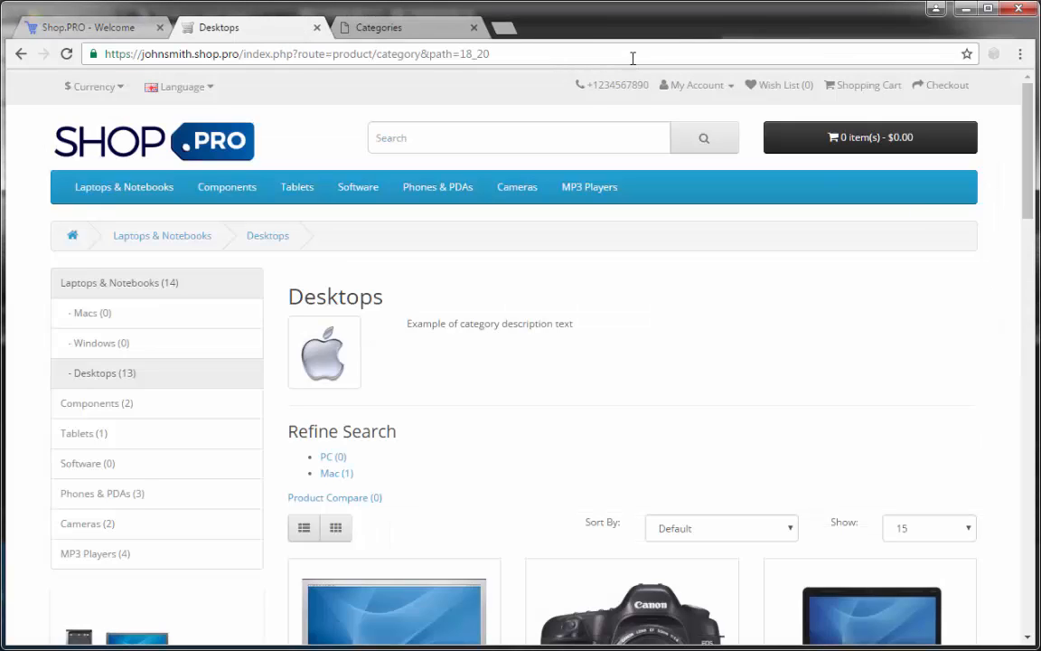
pyautogui.click(66, 53)
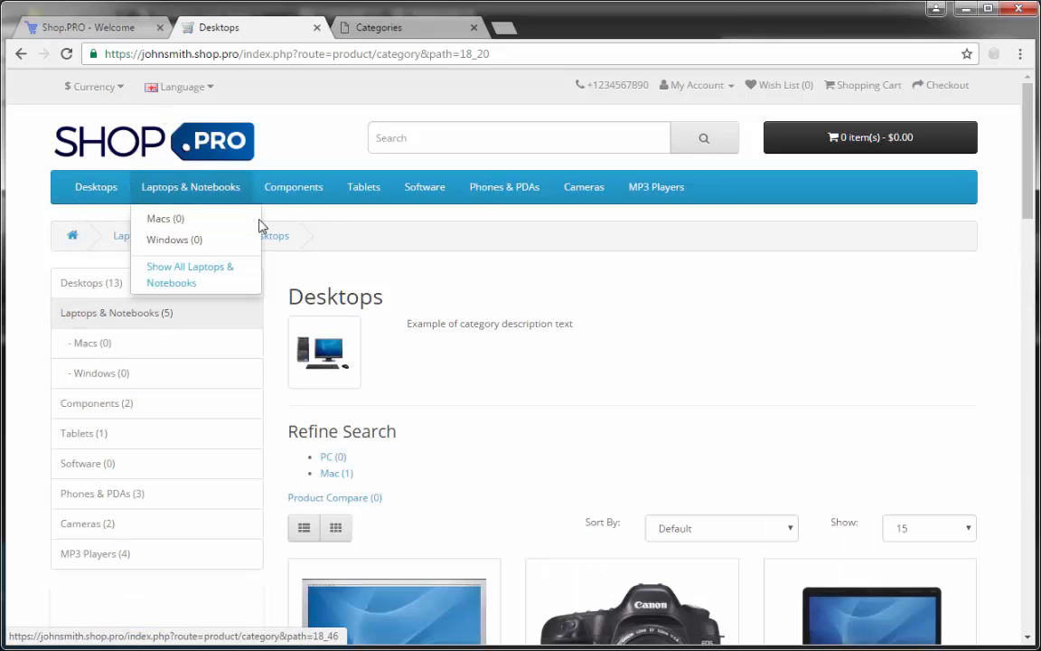
pyautogui.moveTo(84, 201)
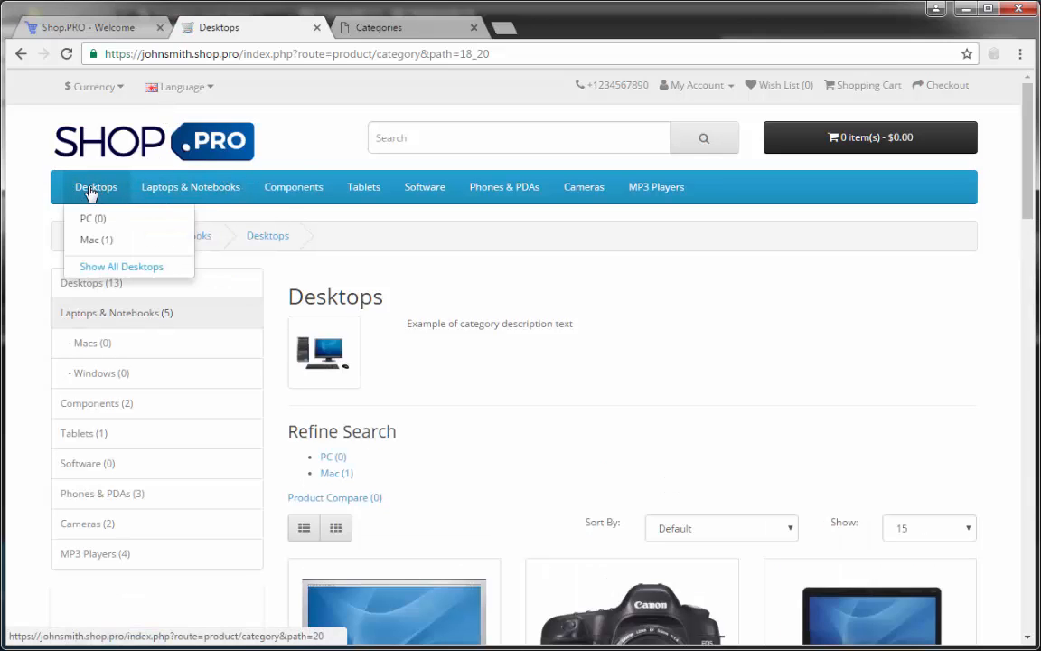
pyautogui.click(89, 240)
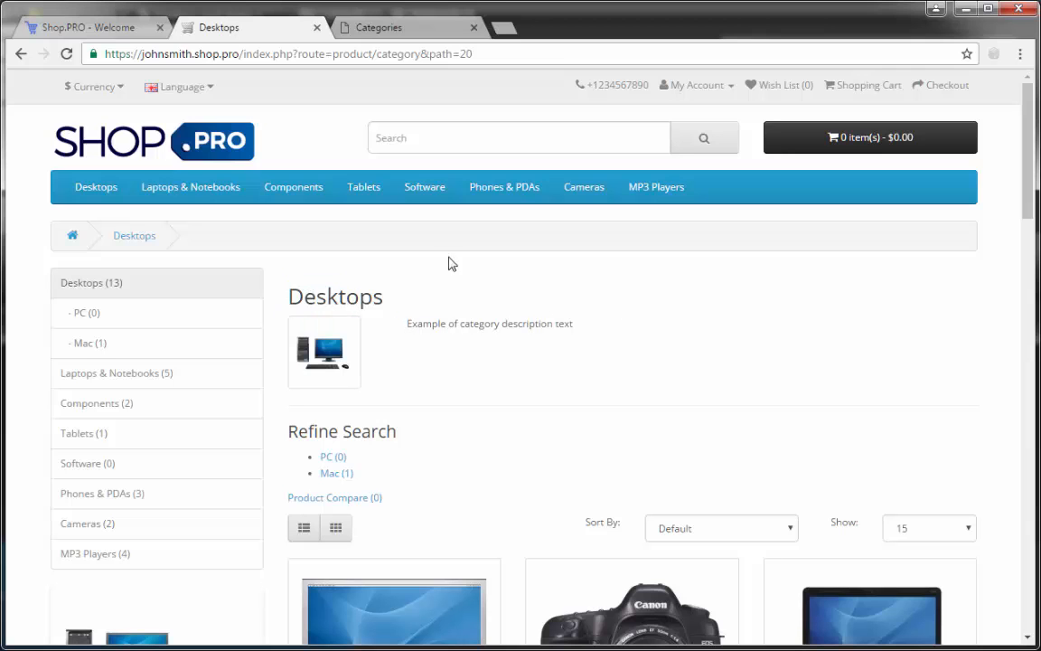
# Look through the admin category list and the product listing on the storefront's Desktops page
pyautogui.click(409, 29)
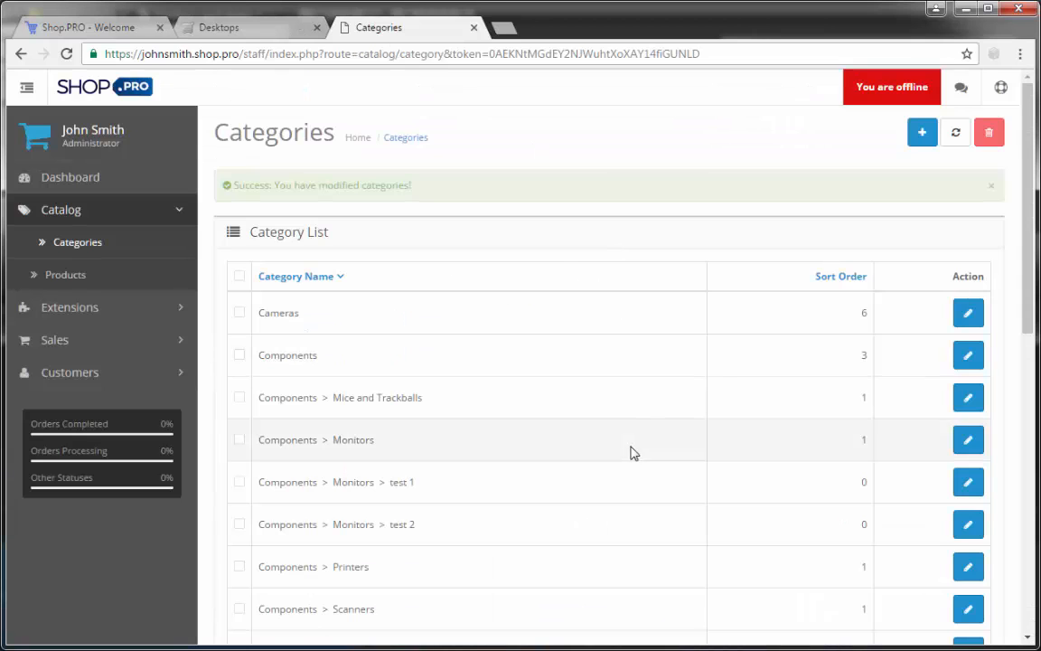
pyautogui.scroll(-8, 630, 450)
pyautogui.scroll(8, 579, 335)
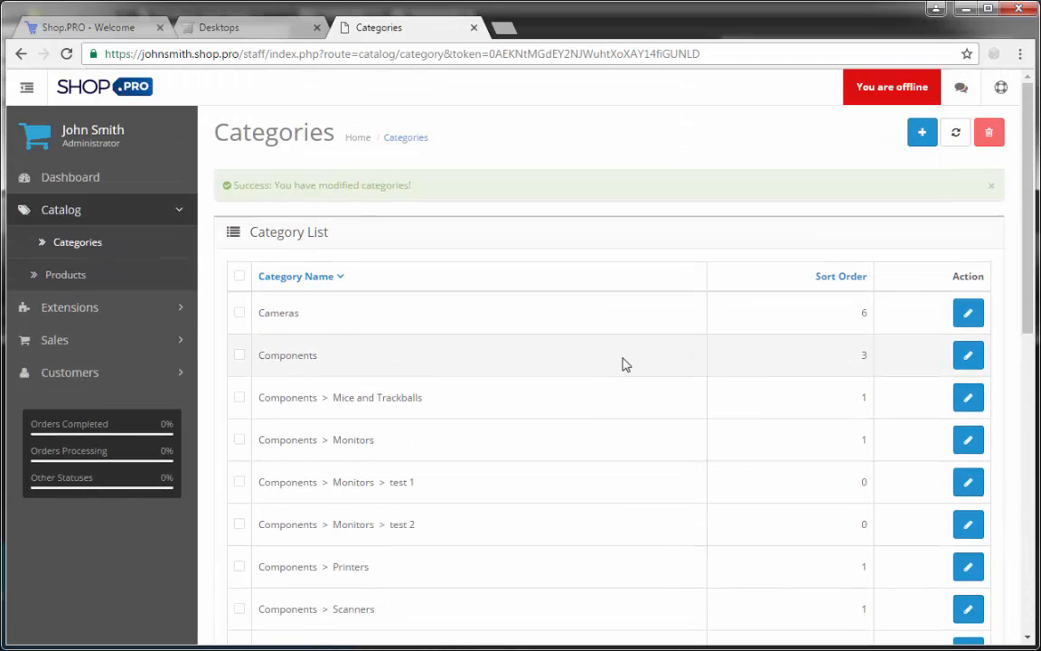
pyautogui.click(271, 28)
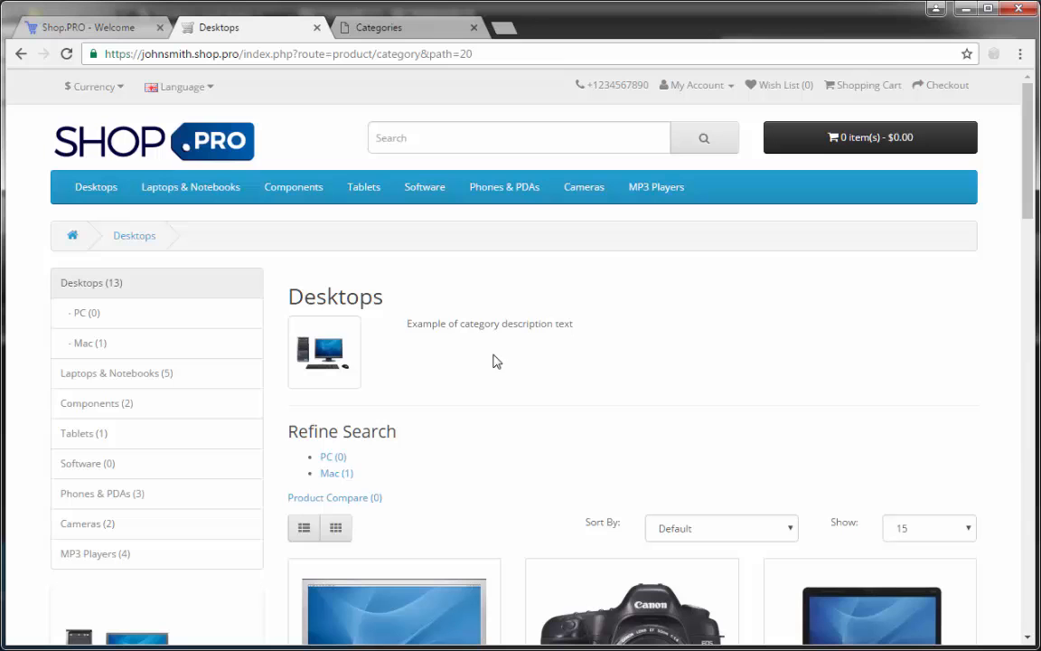
pyautogui.scroll(-9, 496, 357)
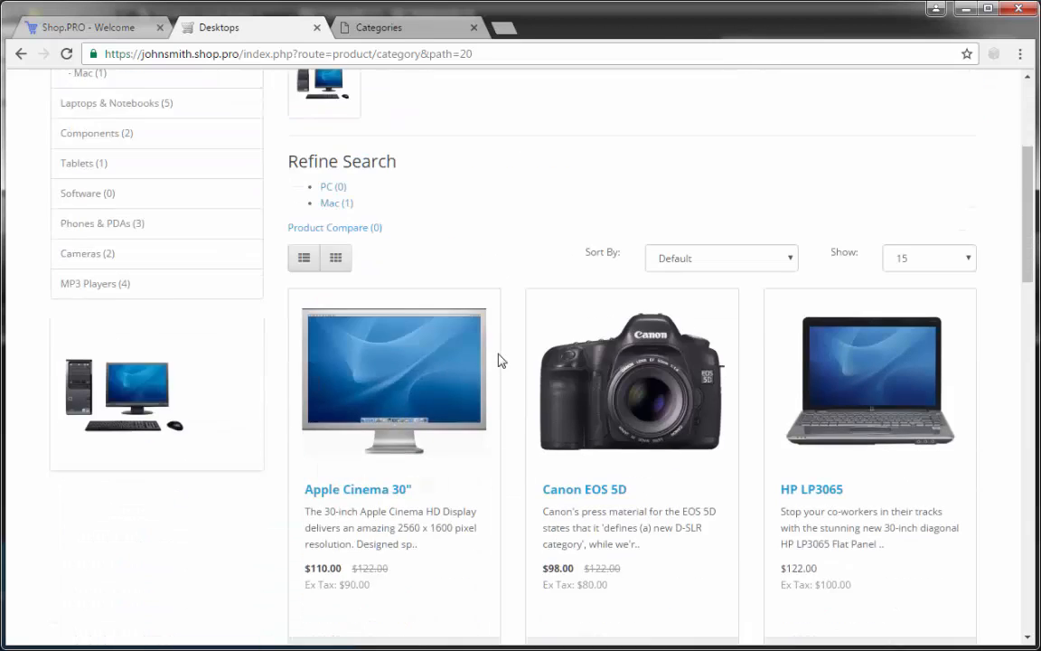
pyautogui.scroll(-4, 504, 357)
pyautogui.scroll(13, 493, 389)
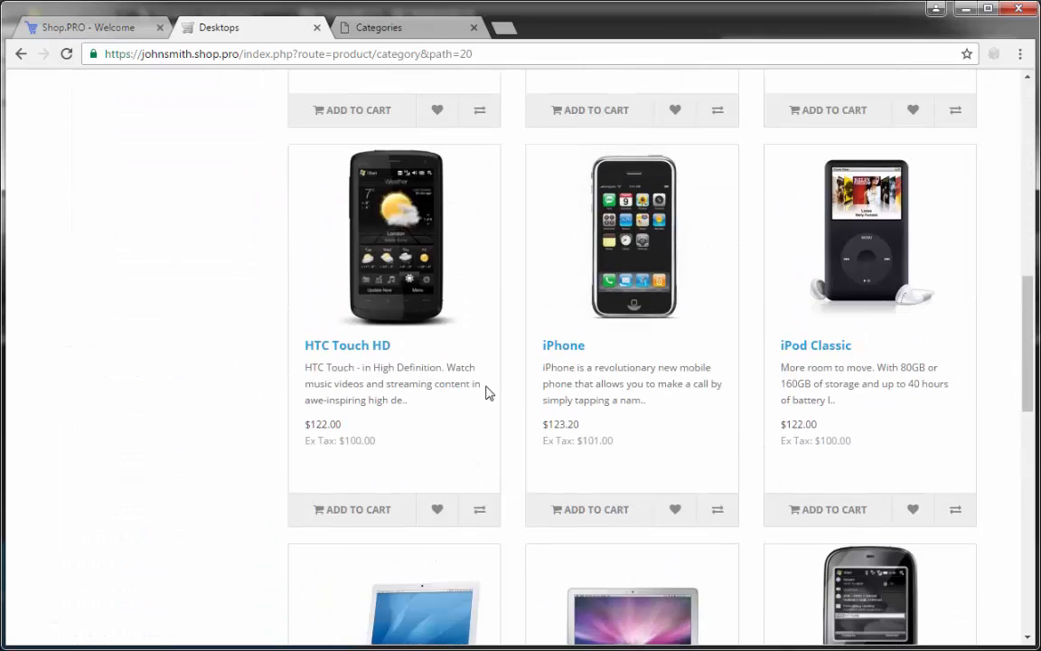